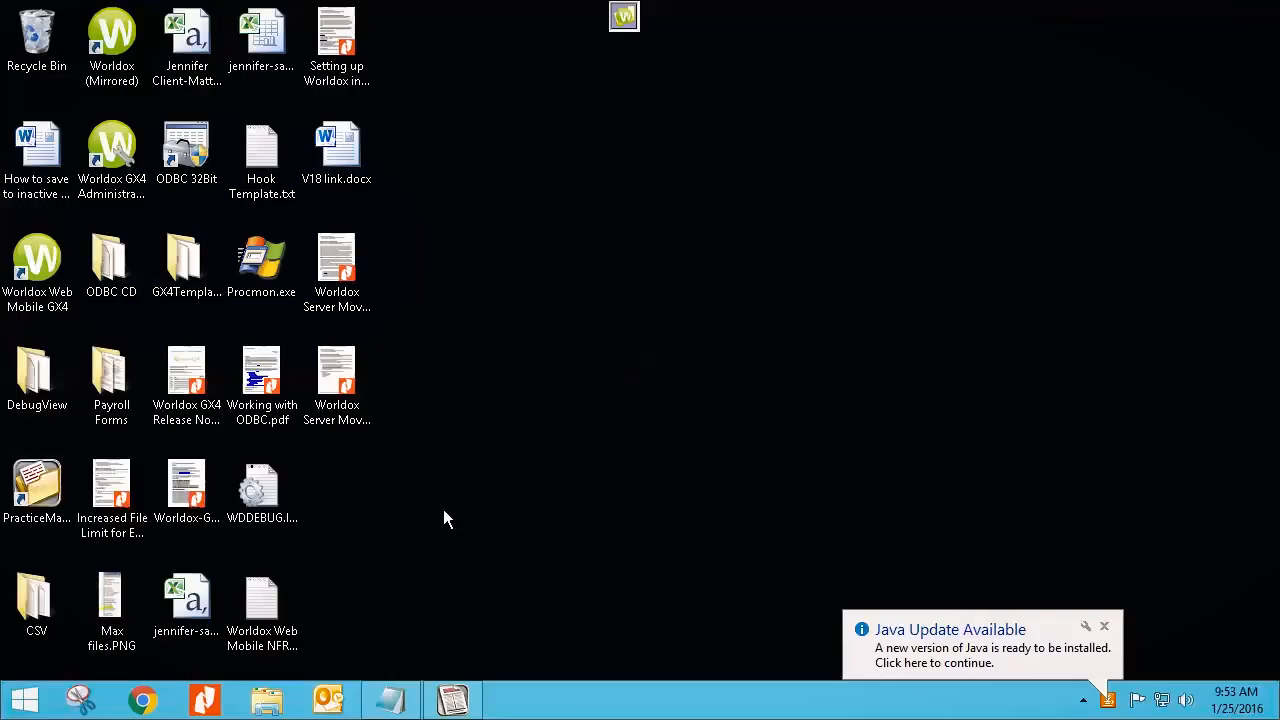
# Step: Start a reconciliation in GLS for the Operating Account with 11/17/2014 as the statement date
pyautogui.click(452, 699)
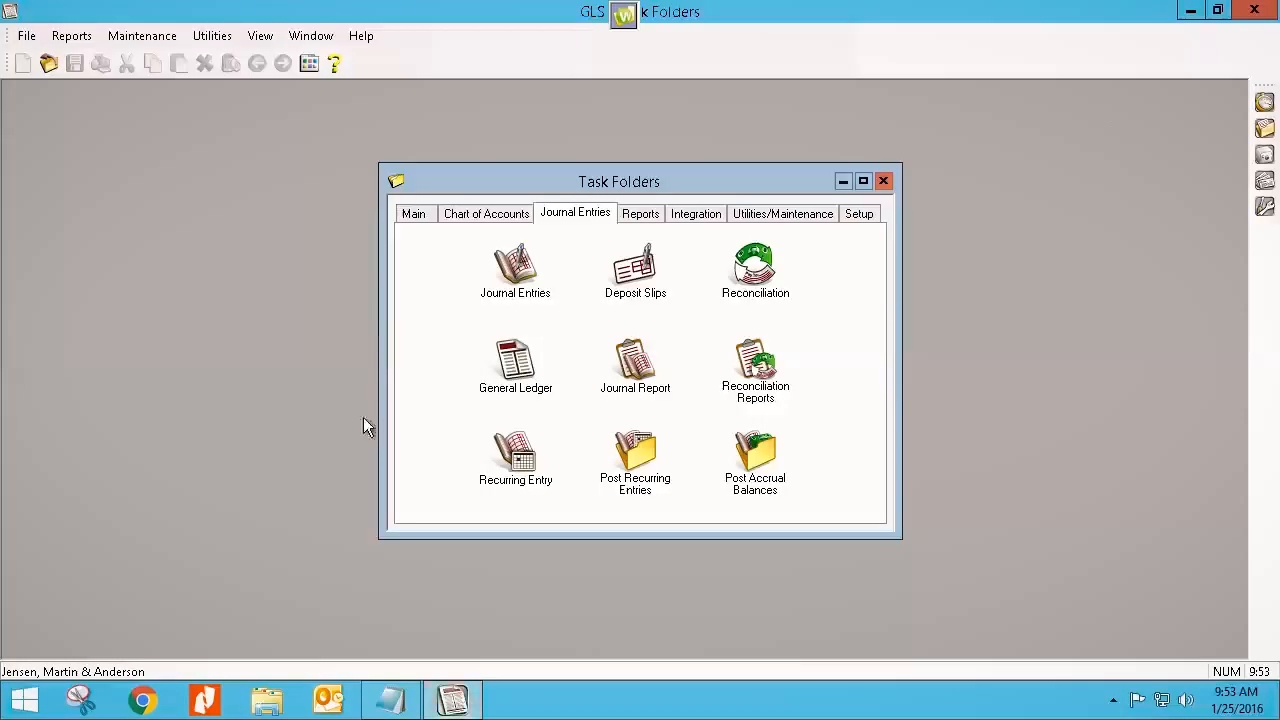
pyautogui.click(757, 275)
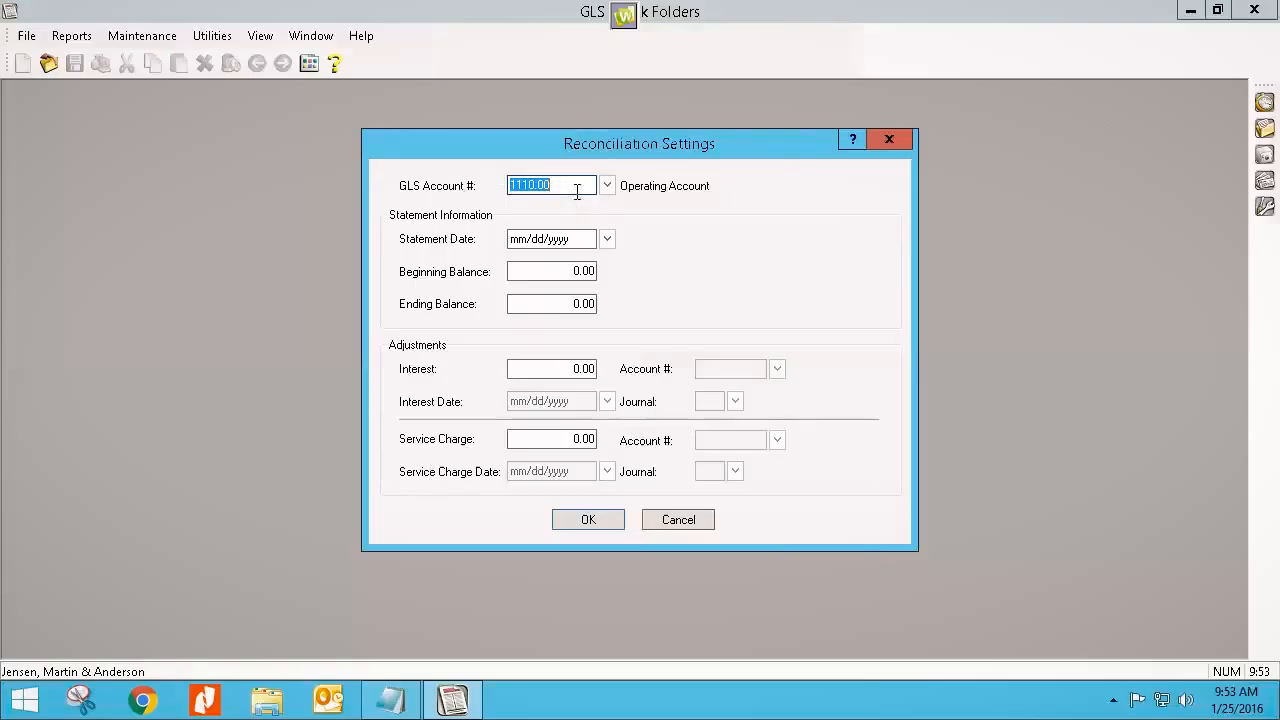
pyautogui.click(612, 187)
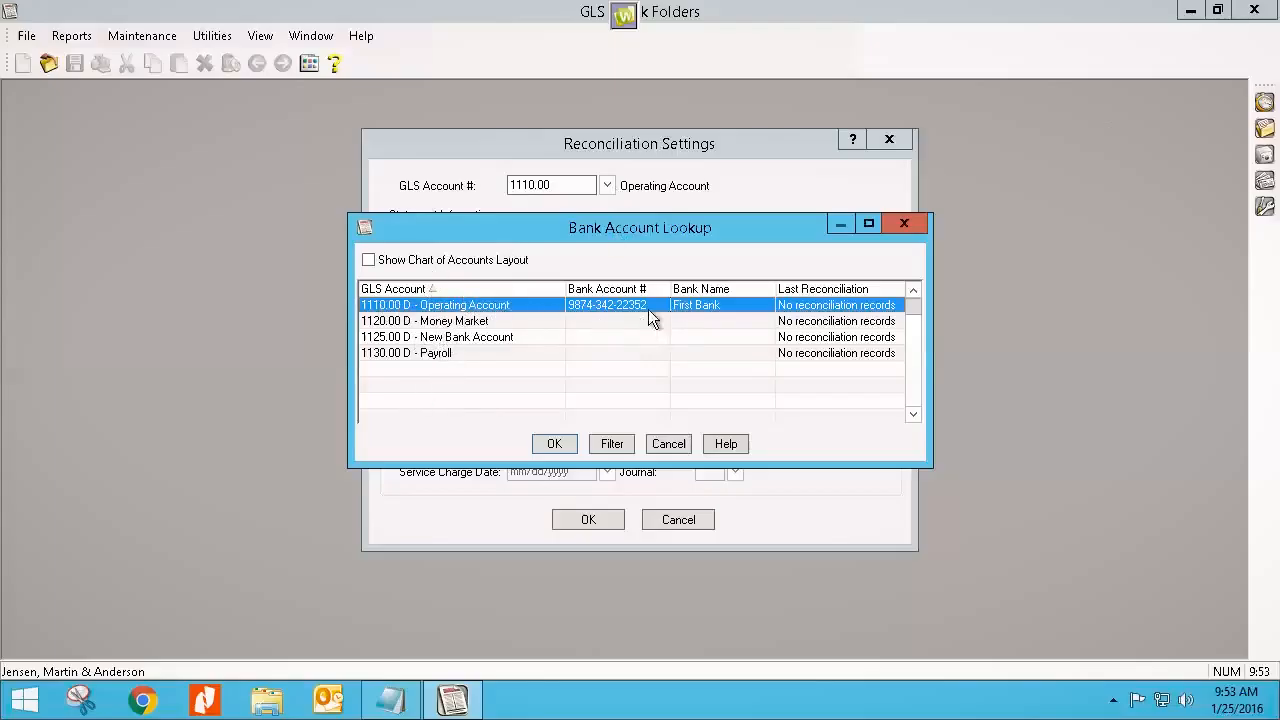
pyautogui.click(553, 443)
pyautogui.press('Tab')
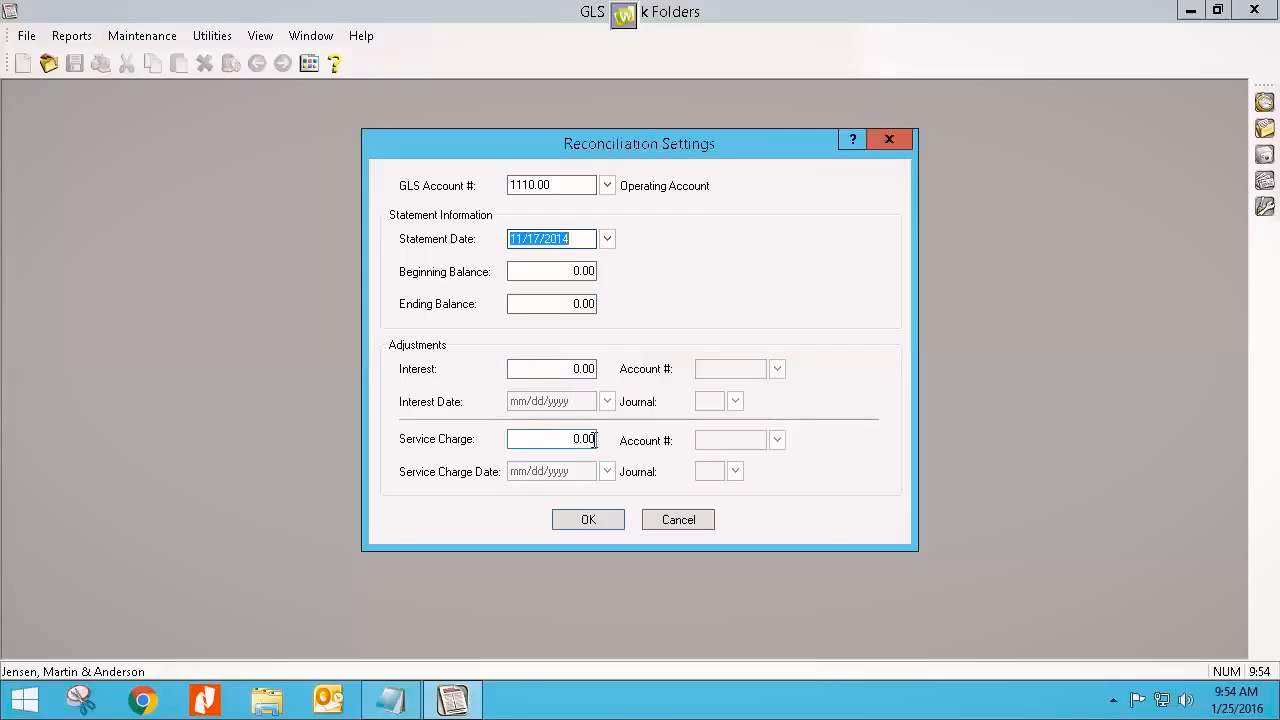
# Step: Try to begin the reconciliation with zero balances and no adjustments, and decline printing the Reconciliation Discrepancy Report
pyautogui.moveTo(562, 370); pyautogui.dragTo(595, 372)
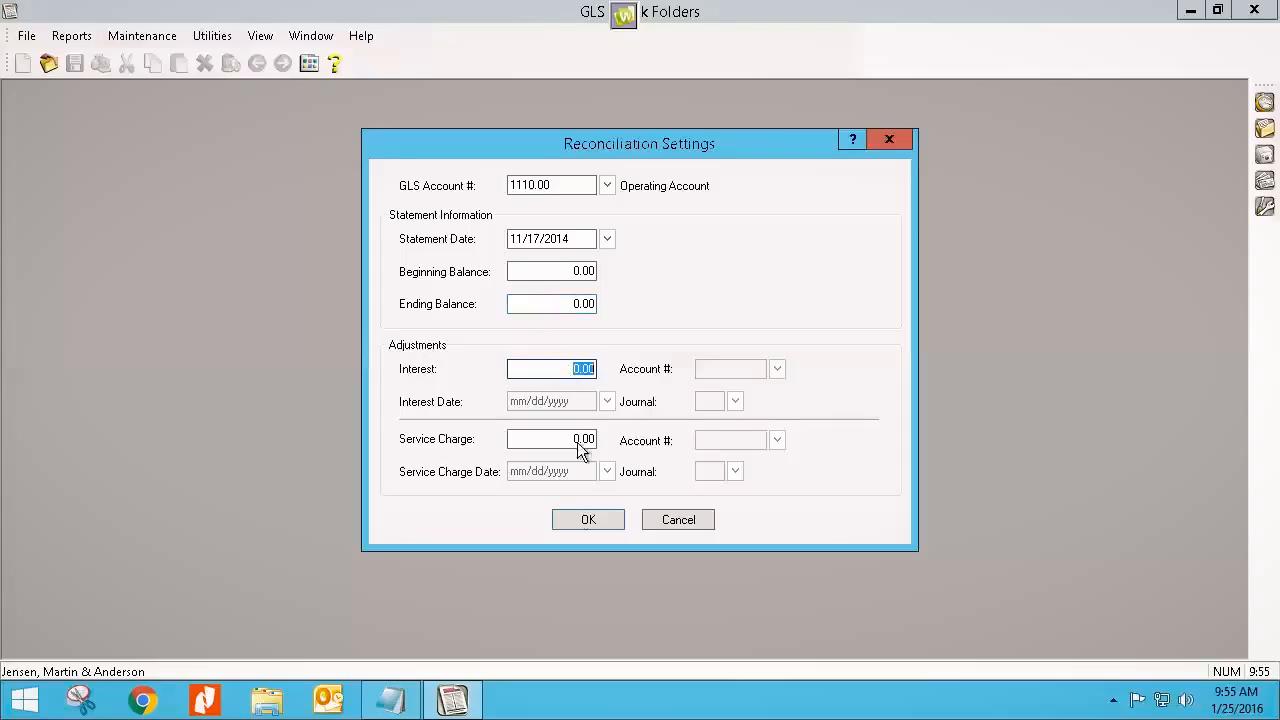
pyautogui.click(588, 522)
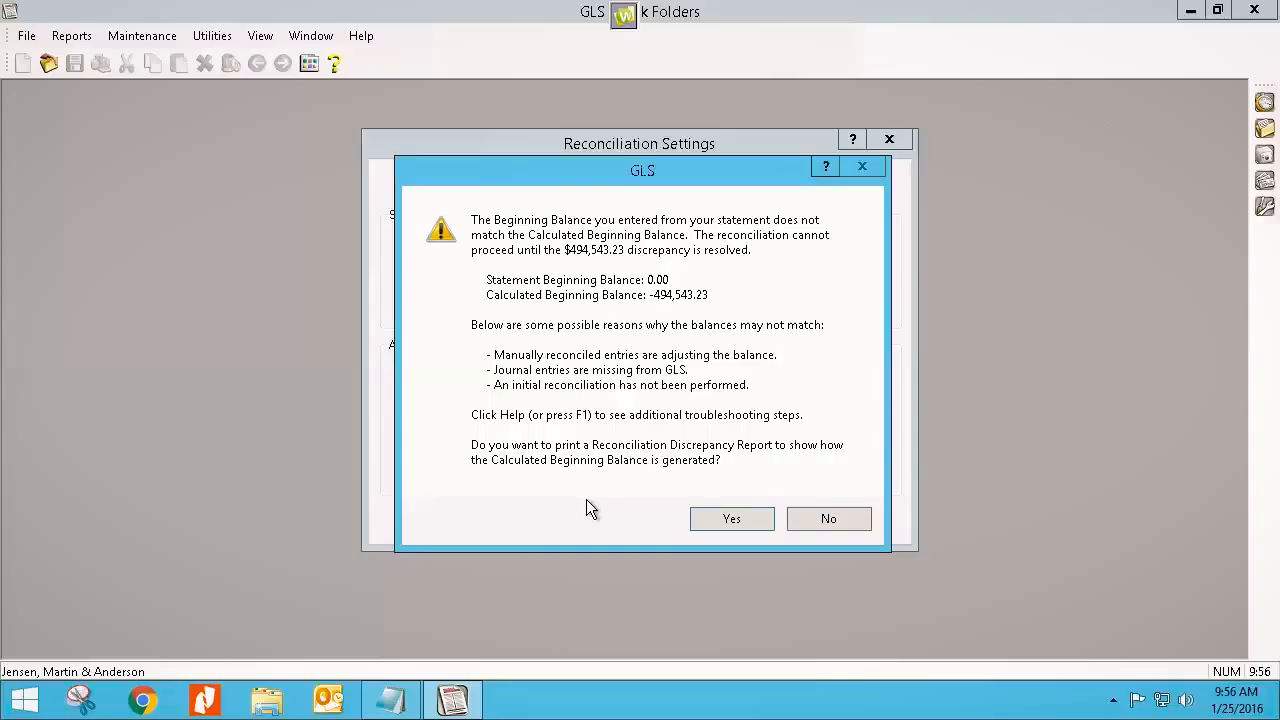
pyautogui.click(830, 524)
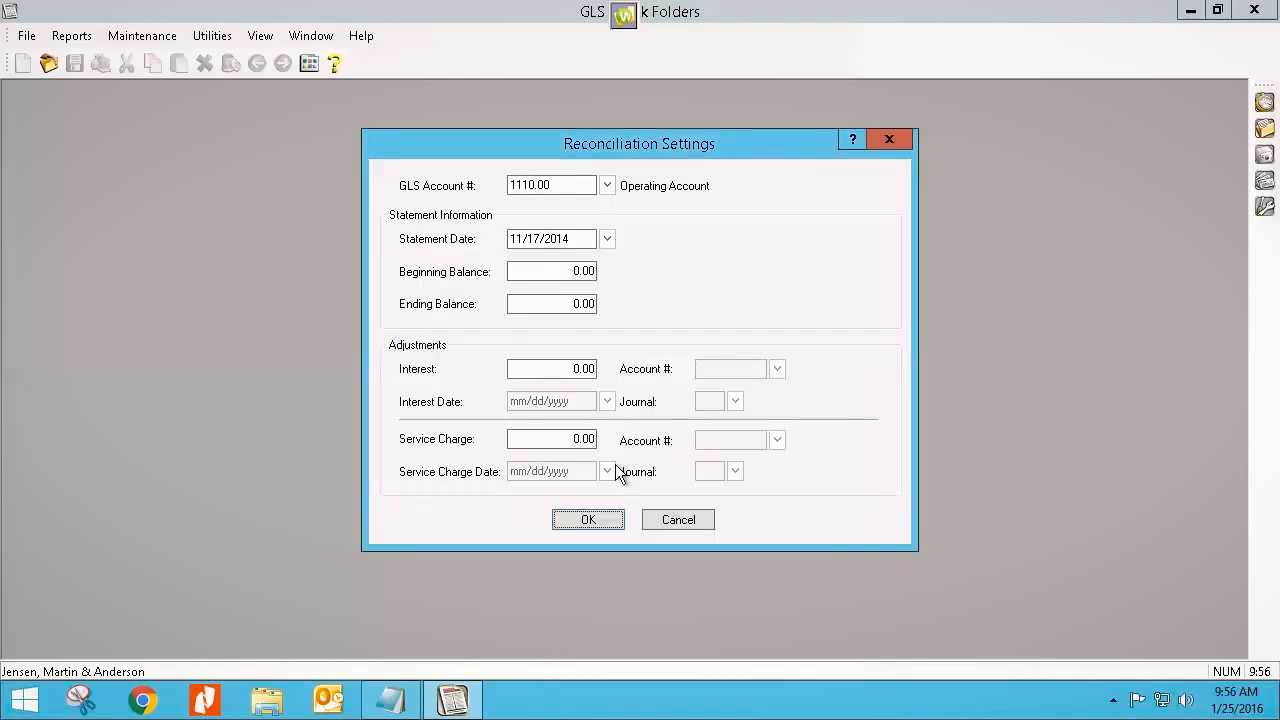
# Step: Set both the statement's beginning and ending balances to -494,543.23 and open the Operating Account reconciliation
pyautogui.click(564, 271)
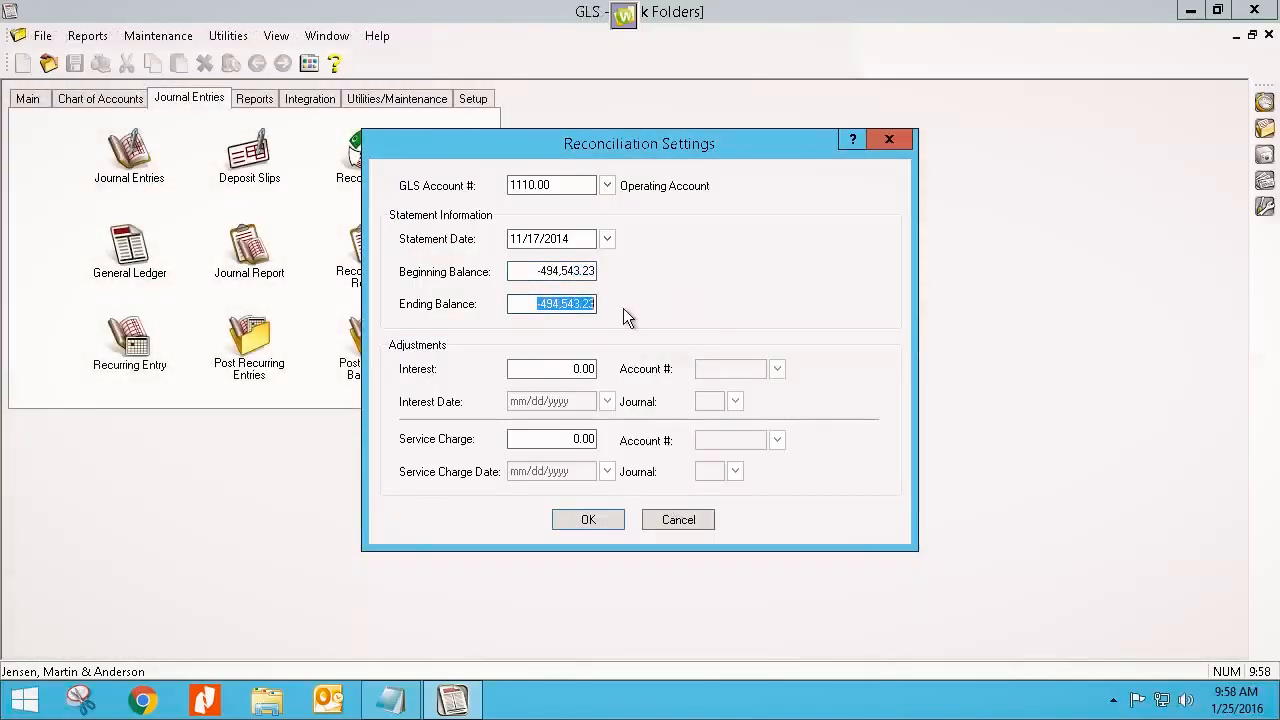
pyautogui.press('BackSpace')
pyautogui.moveTo(527, 271); pyautogui.dragTo(618, 281)
pyautogui.hotkey('ctrl', 'c')
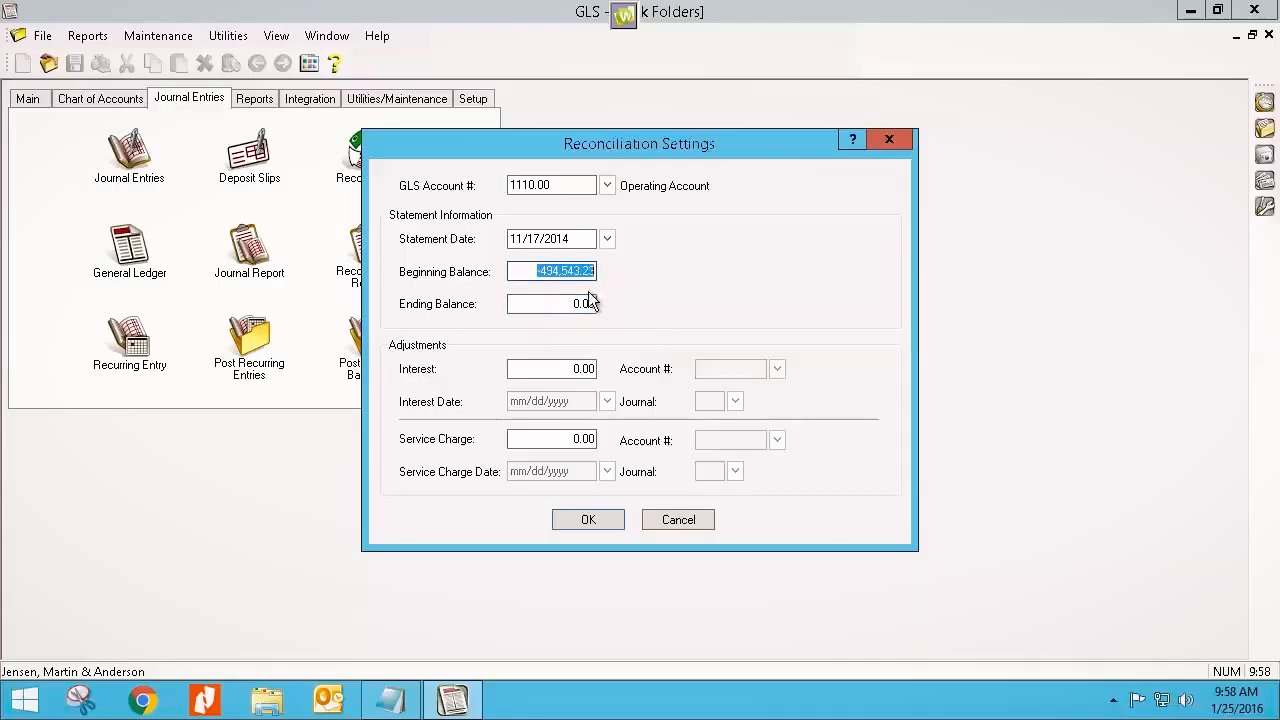
pyautogui.moveTo(557, 303); pyautogui.dragTo(628, 308)
pyautogui.hotkey('ctrl', 'v')
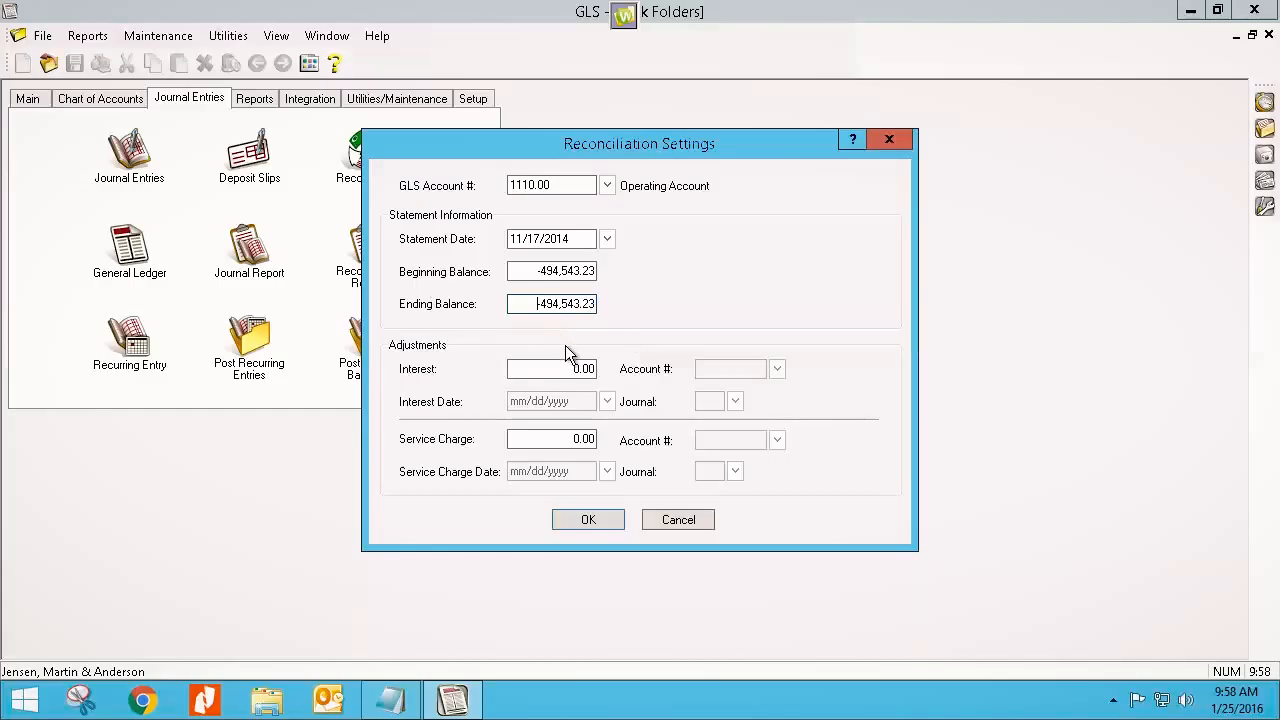
pyautogui.click(590, 520)
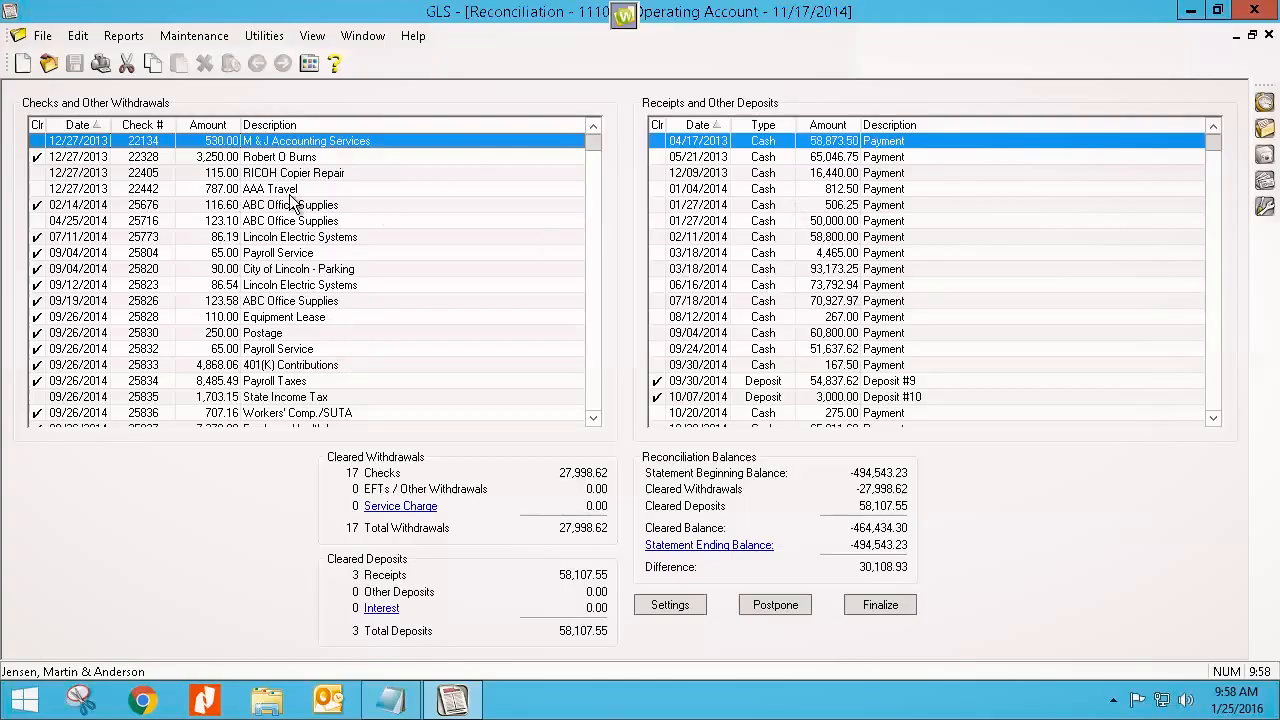
# Step: Sort the withdrawals by check number and review them, and sort the deposits by type, amount and finally date
pyautogui.click(138, 126)
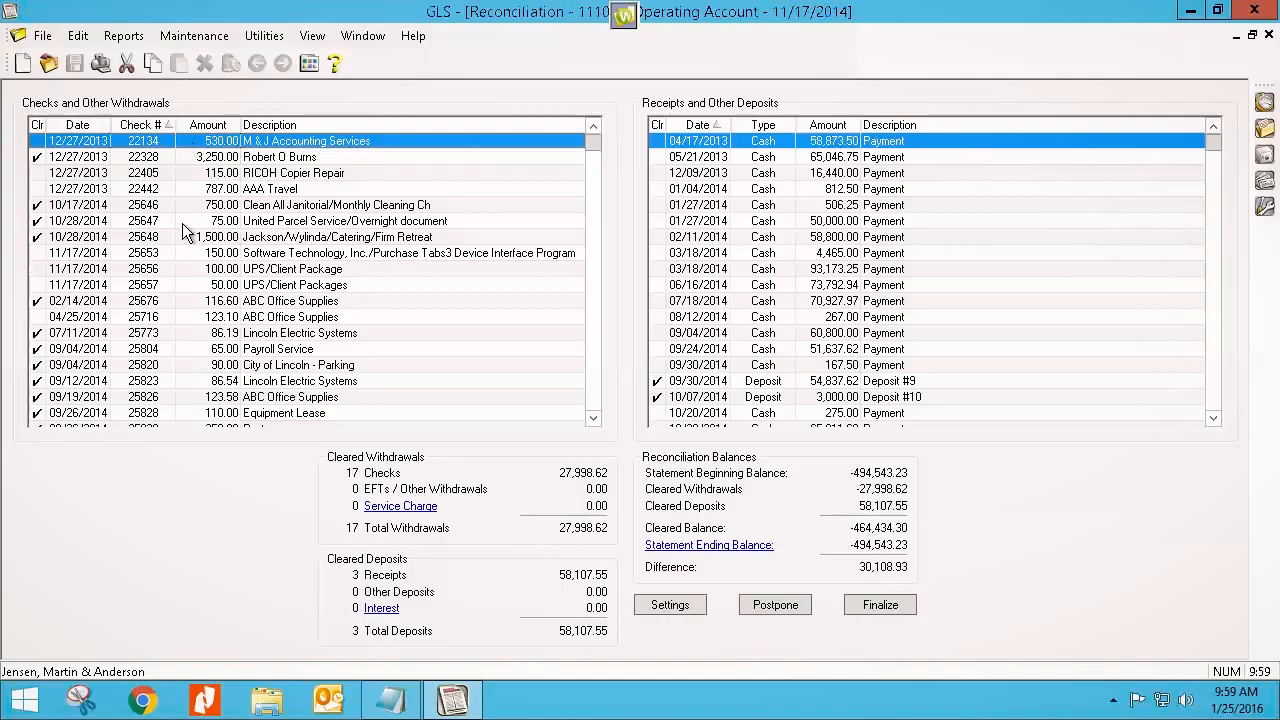
pyautogui.scroll(-6, 163, 368)
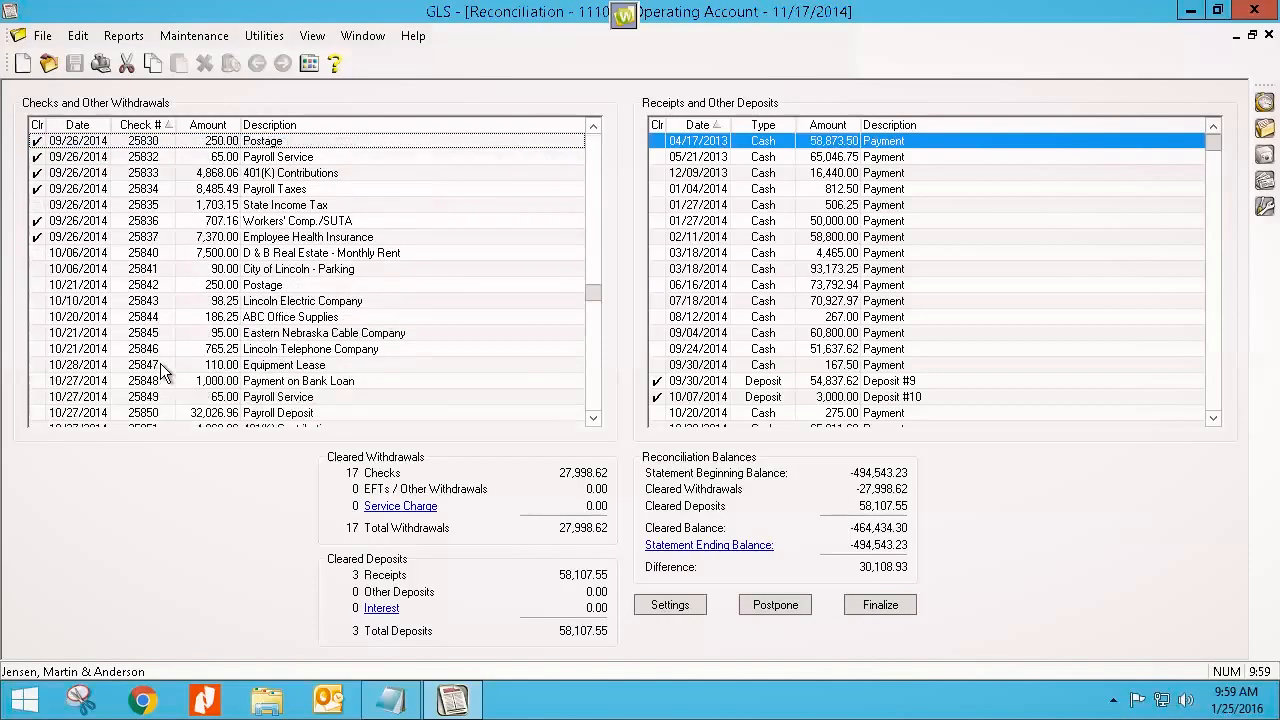
pyautogui.scroll(-5, 163, 370)
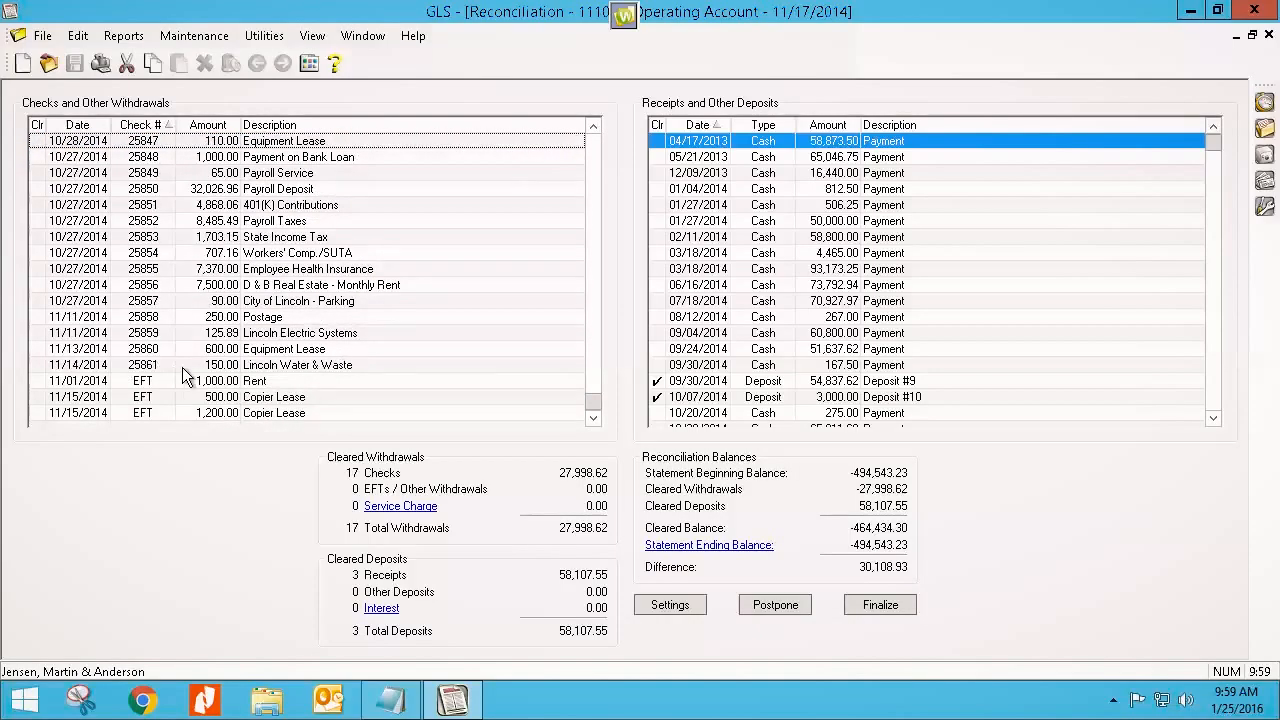
pyautogui.click(765, 128)
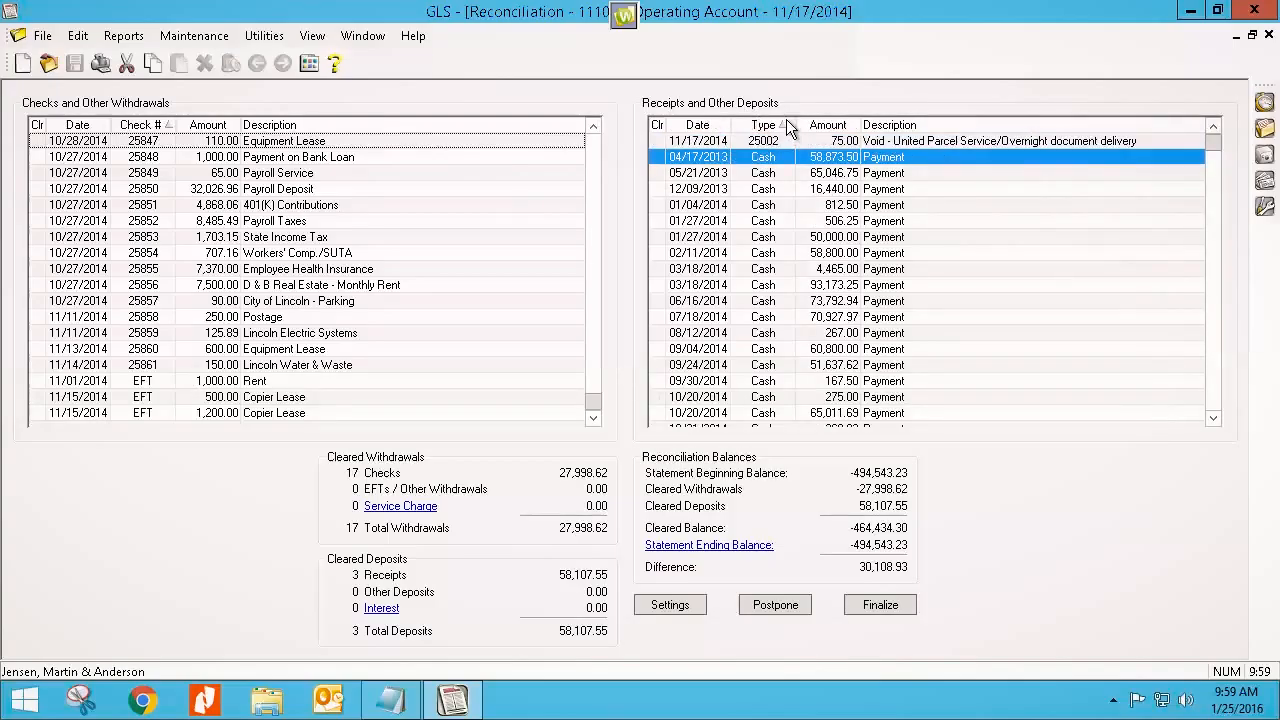
pyautogui.click(830, 128)
pyautogui.click(718, 126)
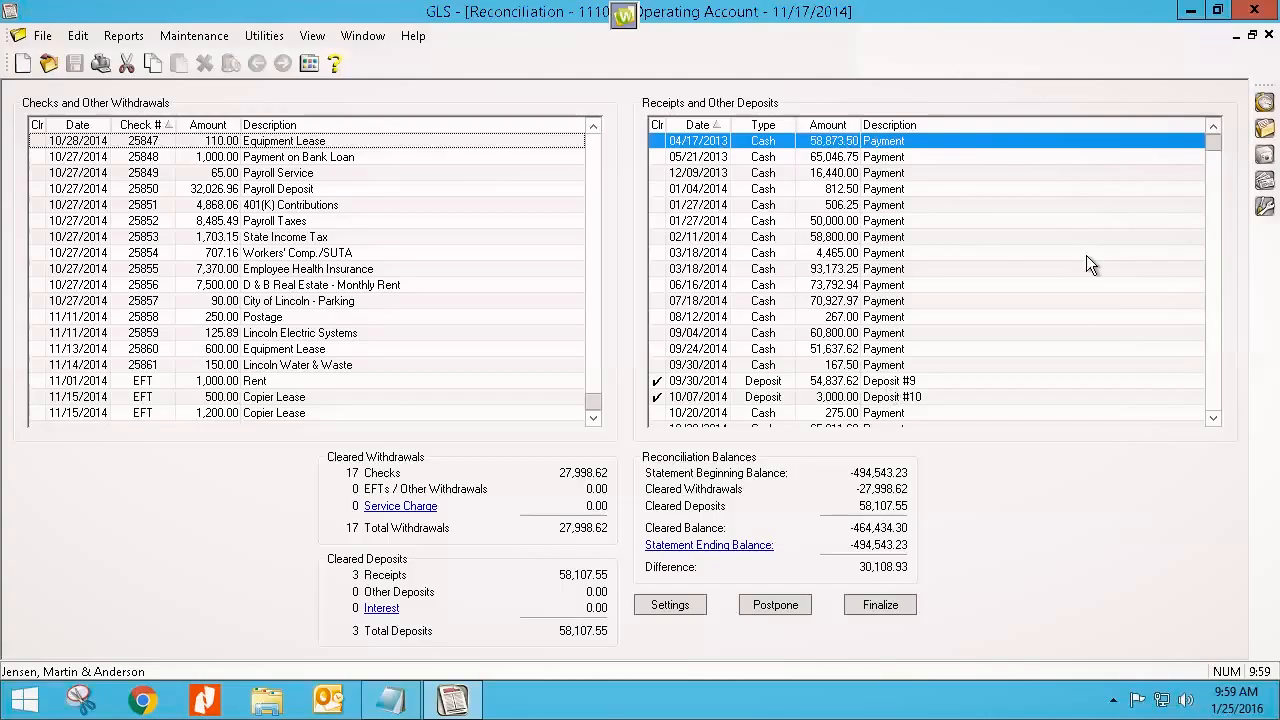
# Step: Close the Operating Account reconciliation, postponing it with the work saved
pyautogui.click(1268, 35)
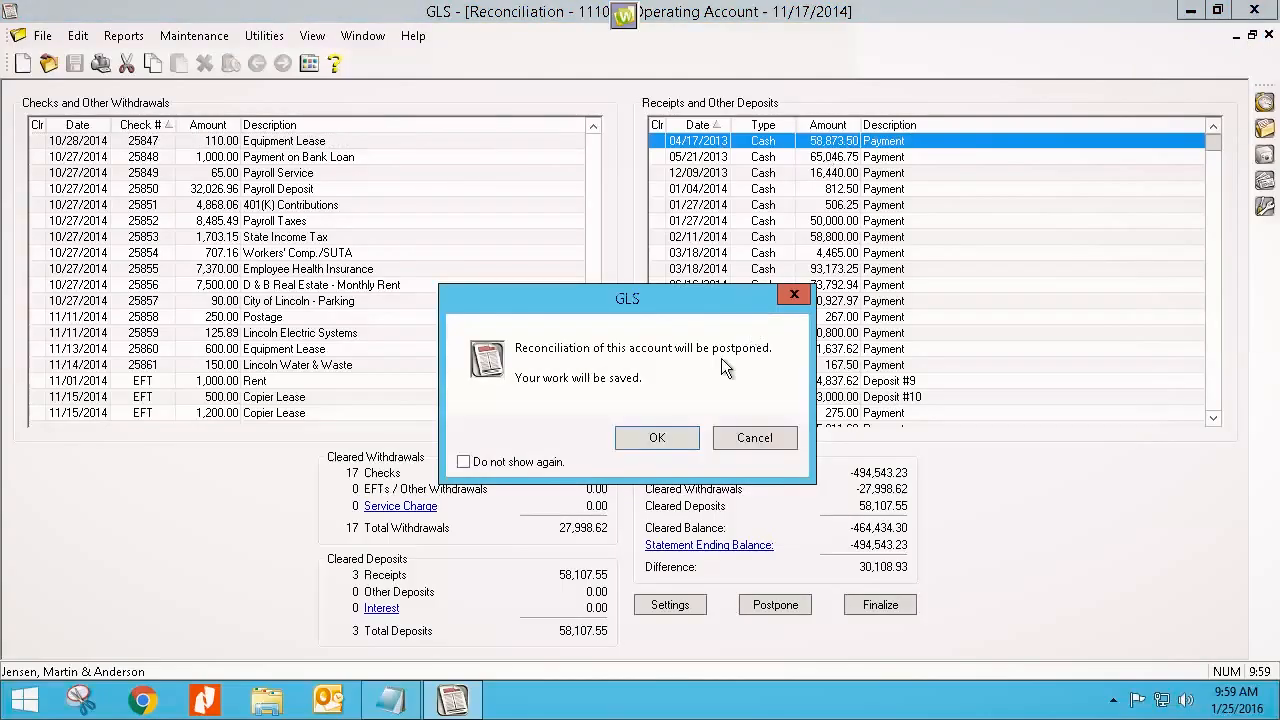
pyautogui.click(741, 441)
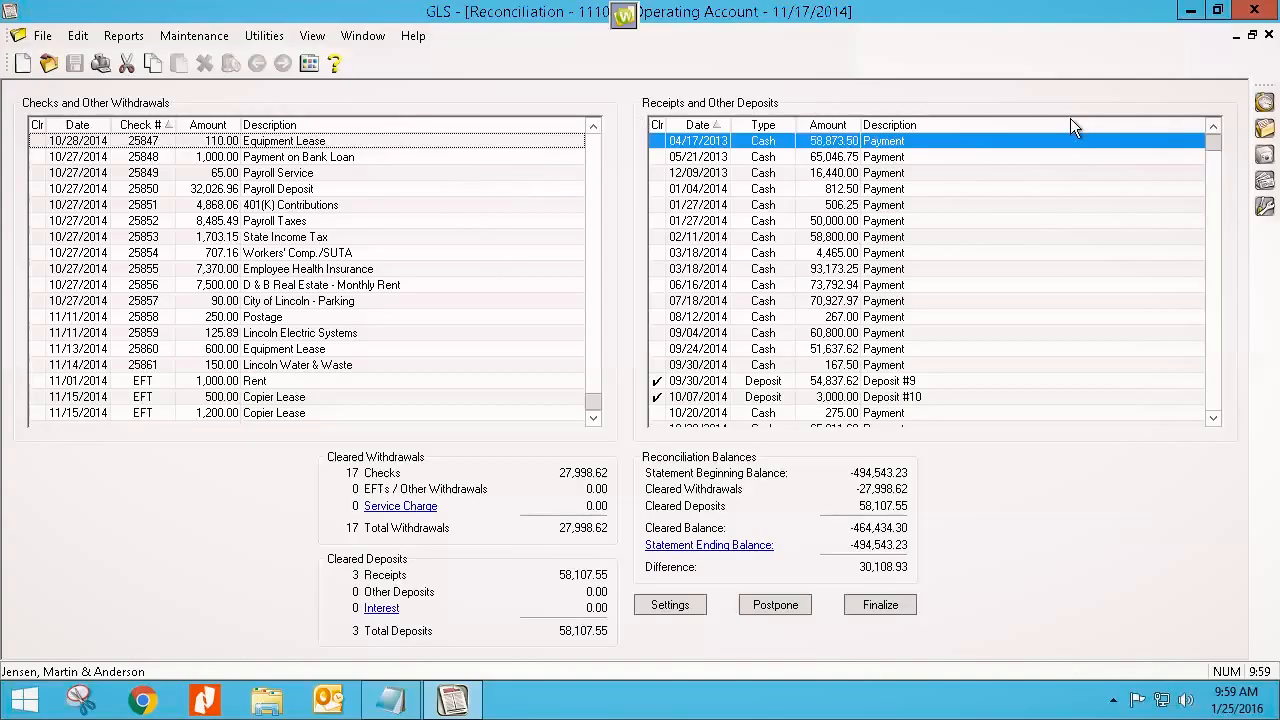
pyautogui.click(1268, 35)
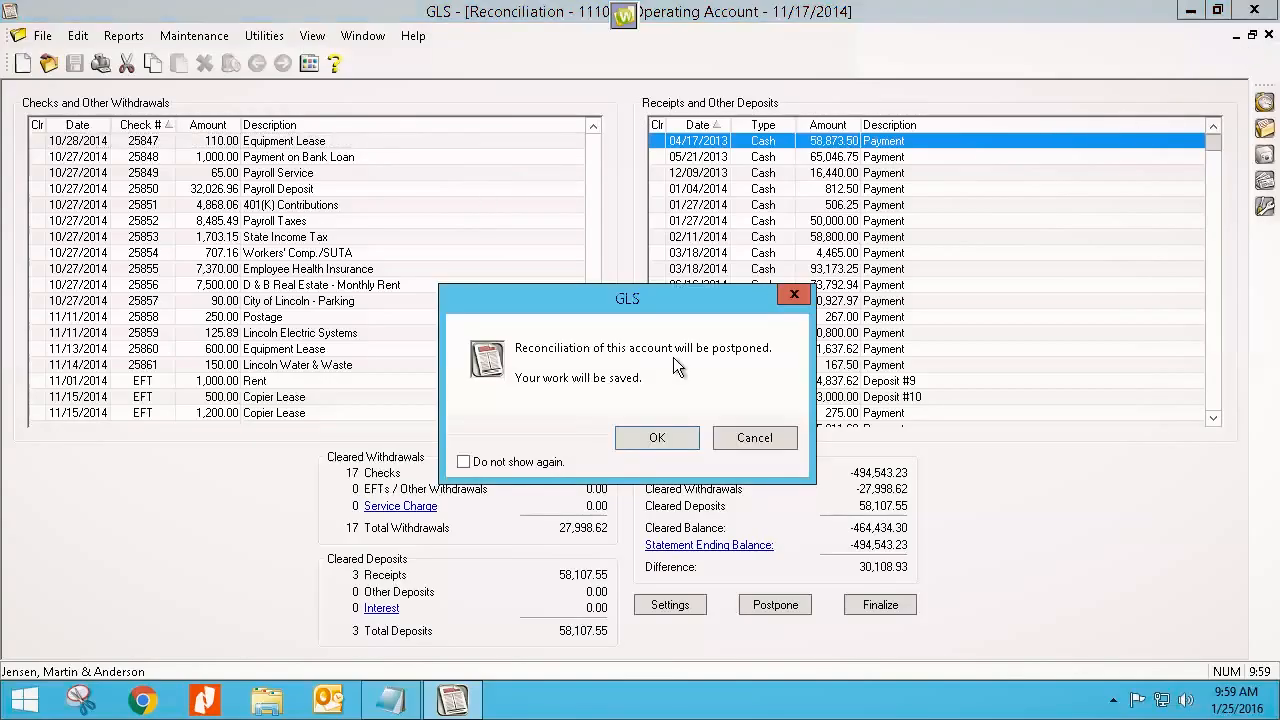
pyautogui.click(657, 437)
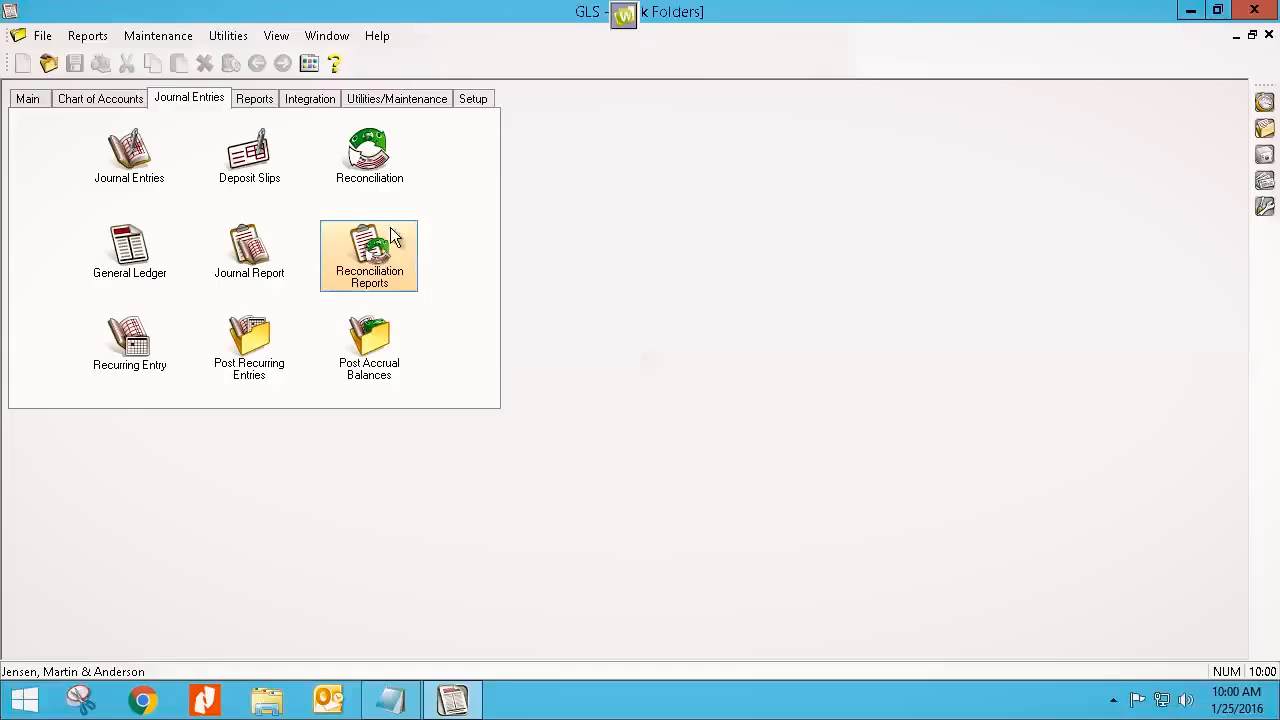
# Step: Look up the Operating Account's statement dates available for Undo Reconciliation, and close the settings without undoing anything
pyautogui.click(160, 37)
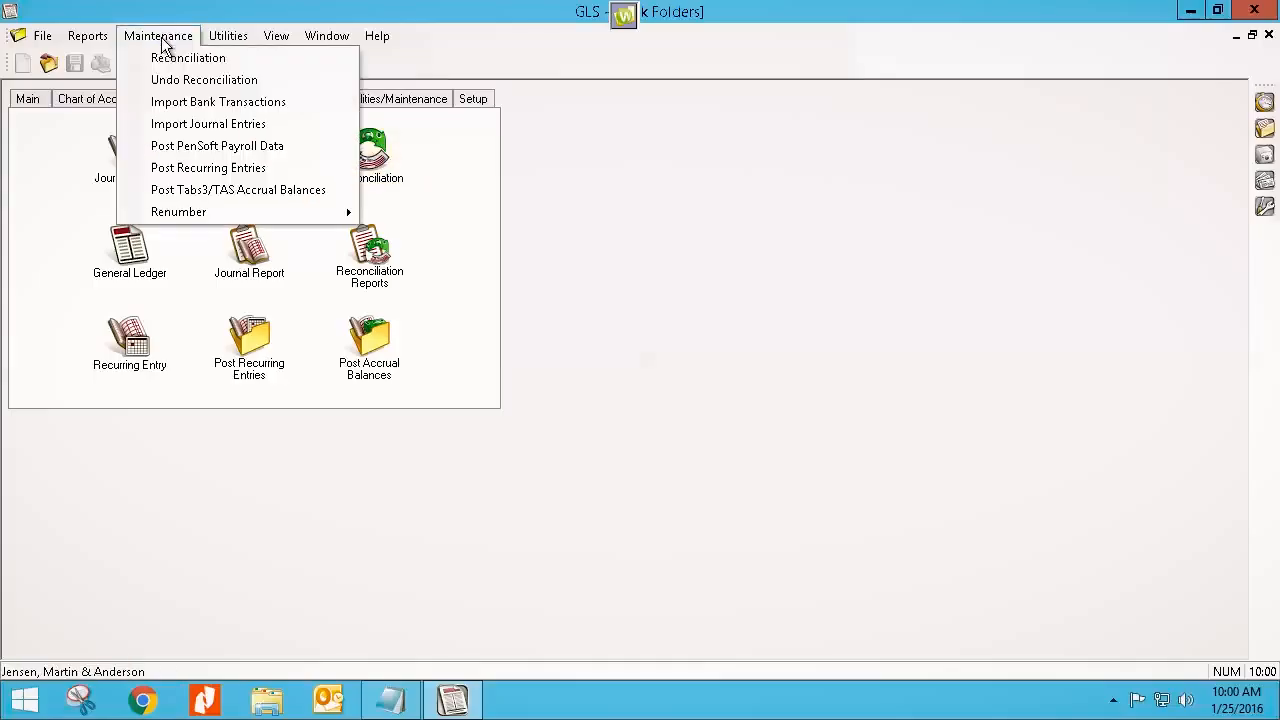
pyautogui.click(190, 84)
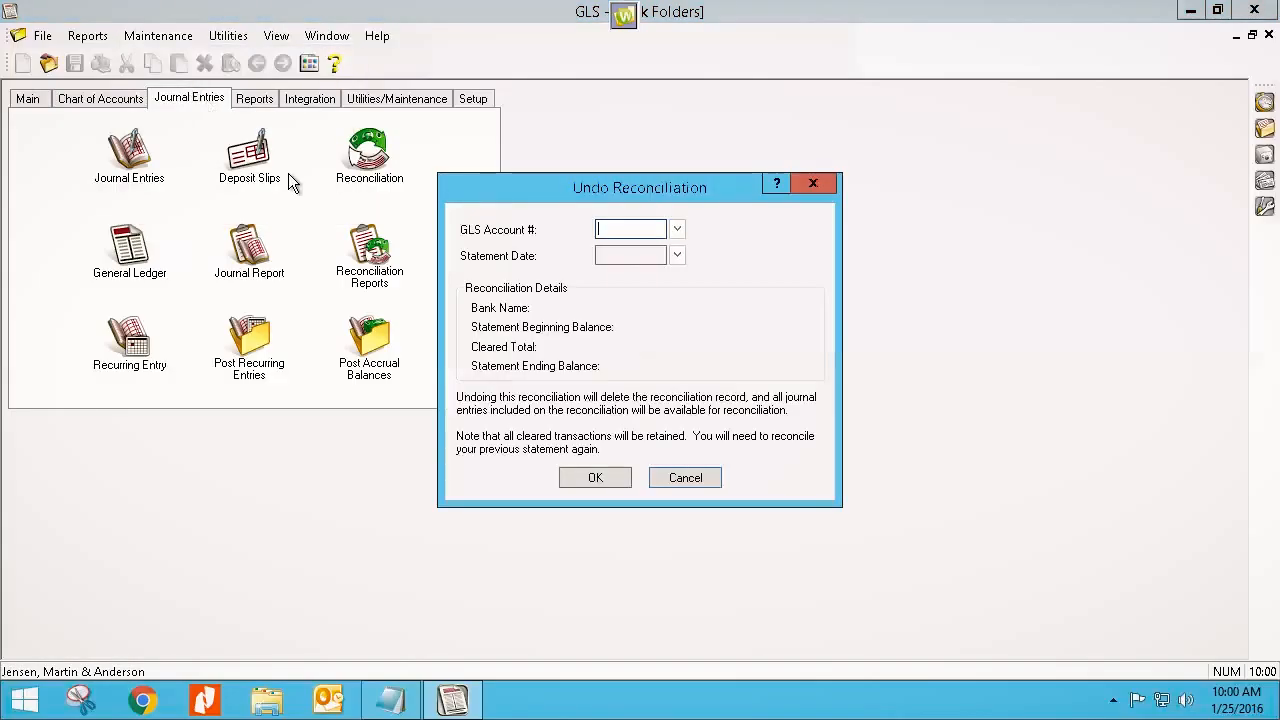
pyautogui.click(676, 230)
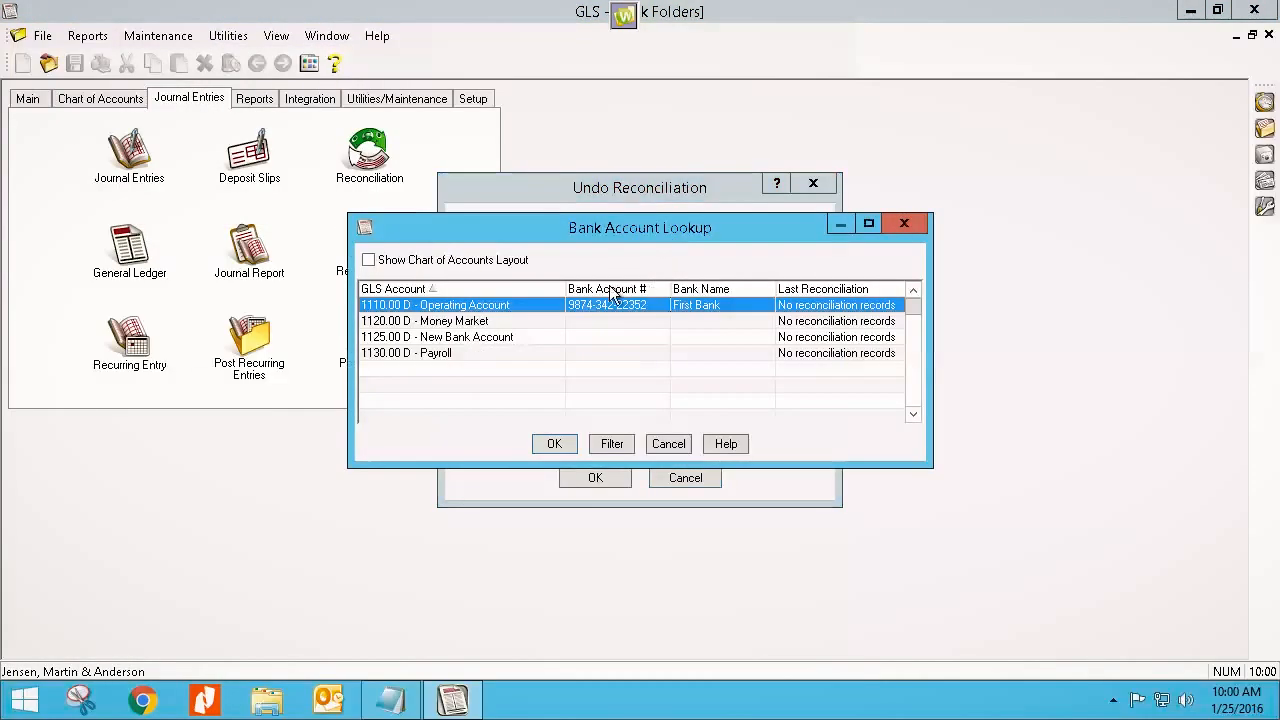
pyautogui.doubleClick(479, 310)
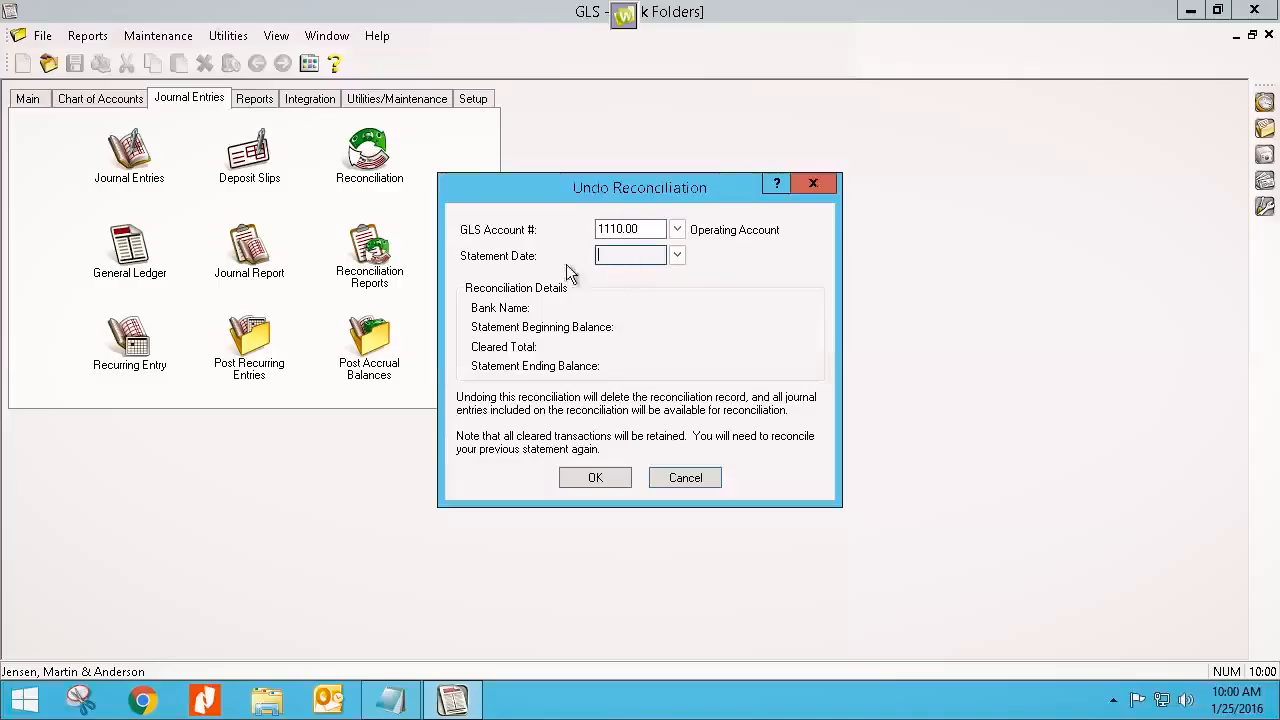
pyautogui.click(677, 256)
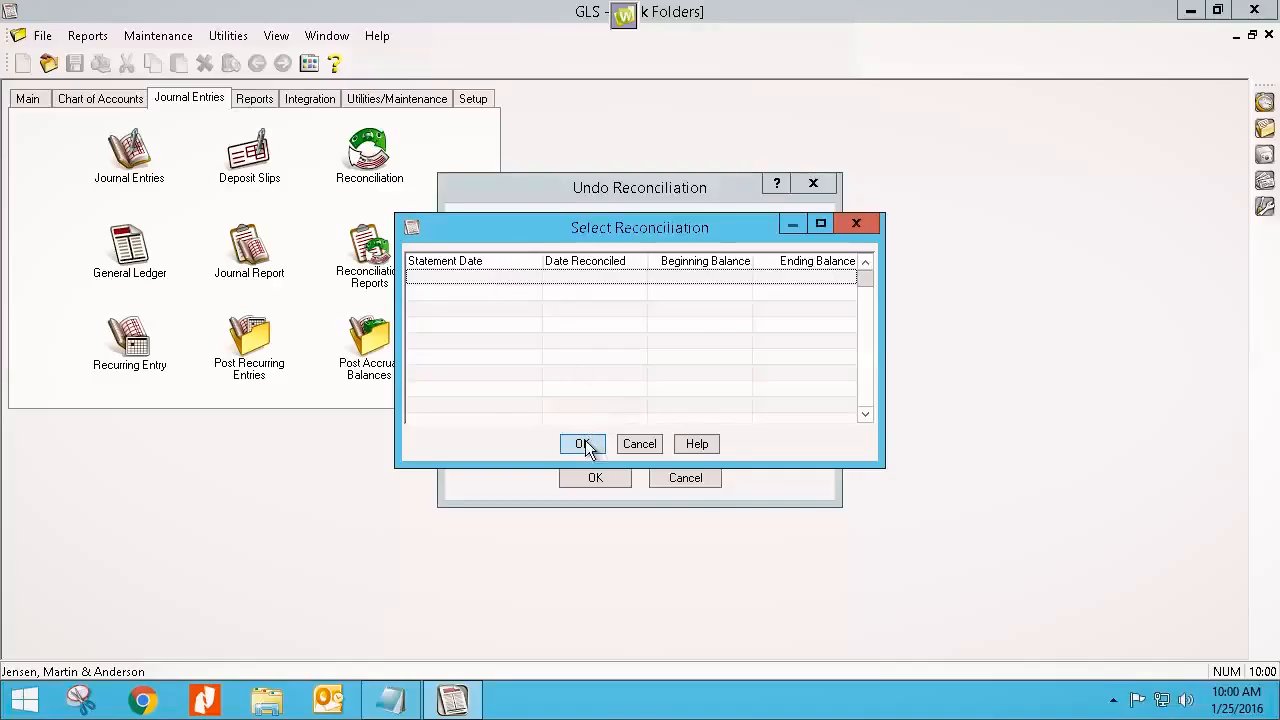
pyautogui.click(853, 224)
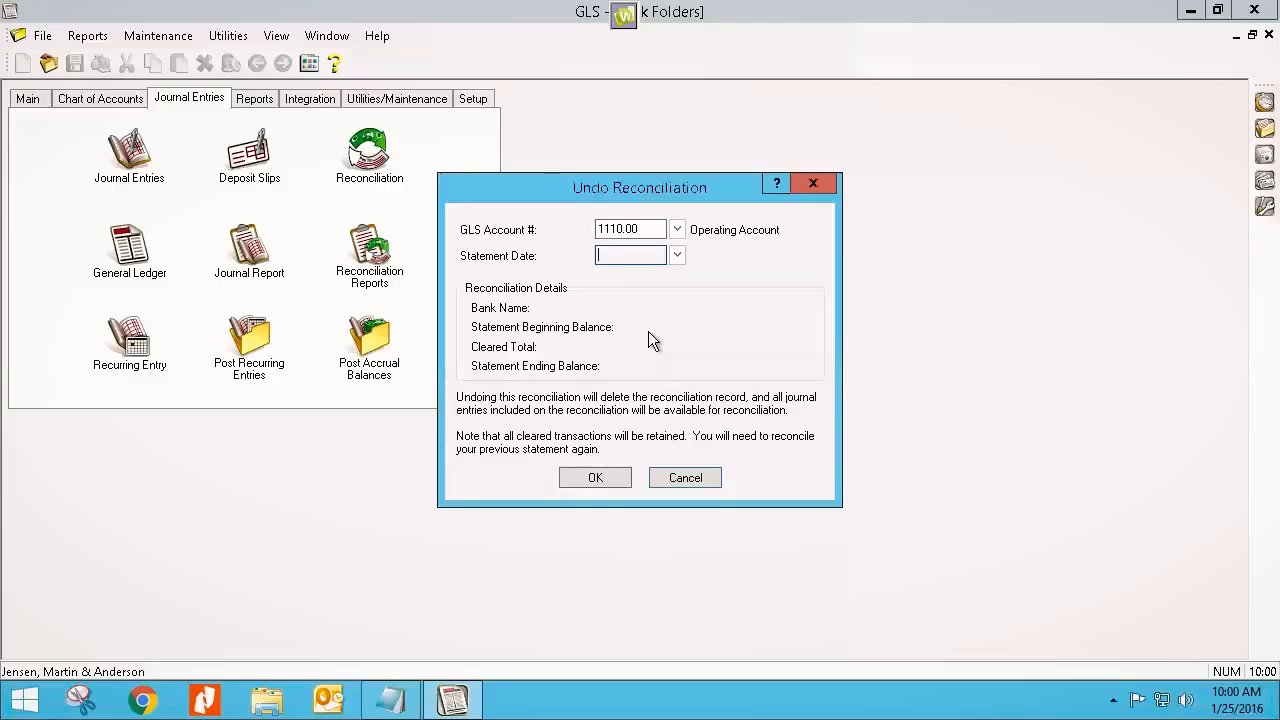
pyautogui.click(814, 186)
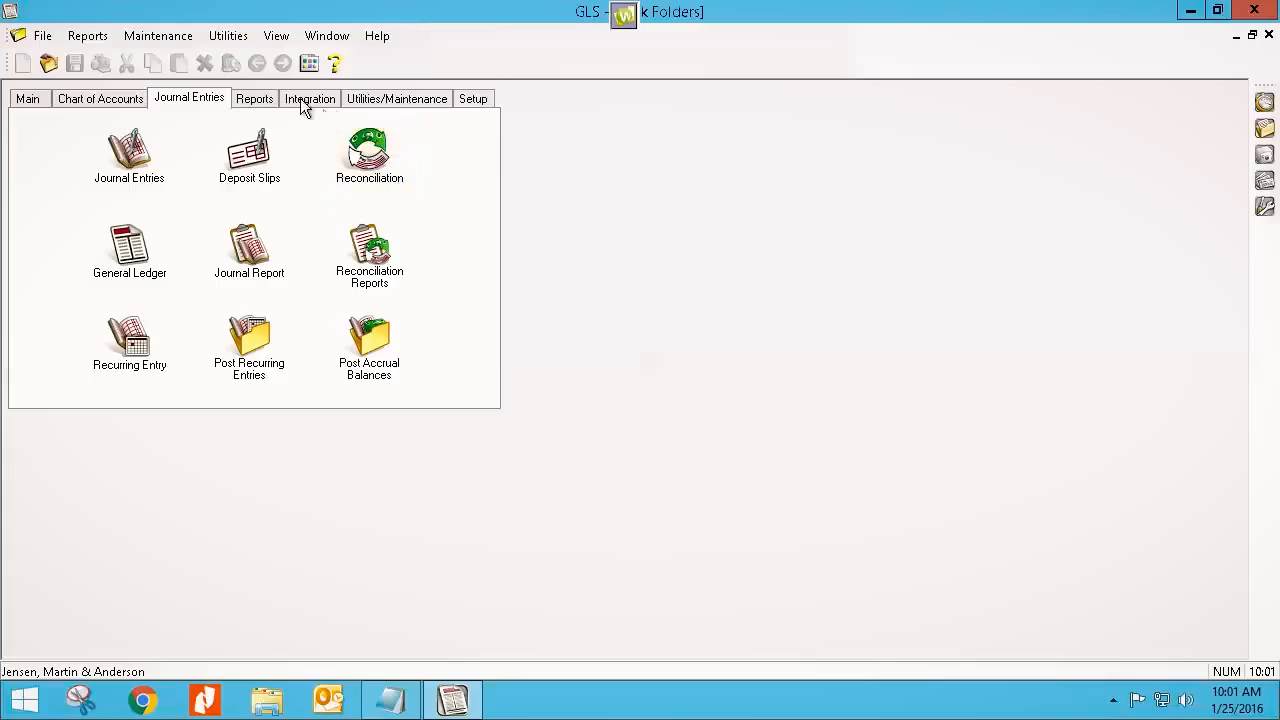
# Step: Review the bank accounts' last imports, last reconciliations and balances in the Bank Account Manager, and close it
pyautogui.click(262, 99)
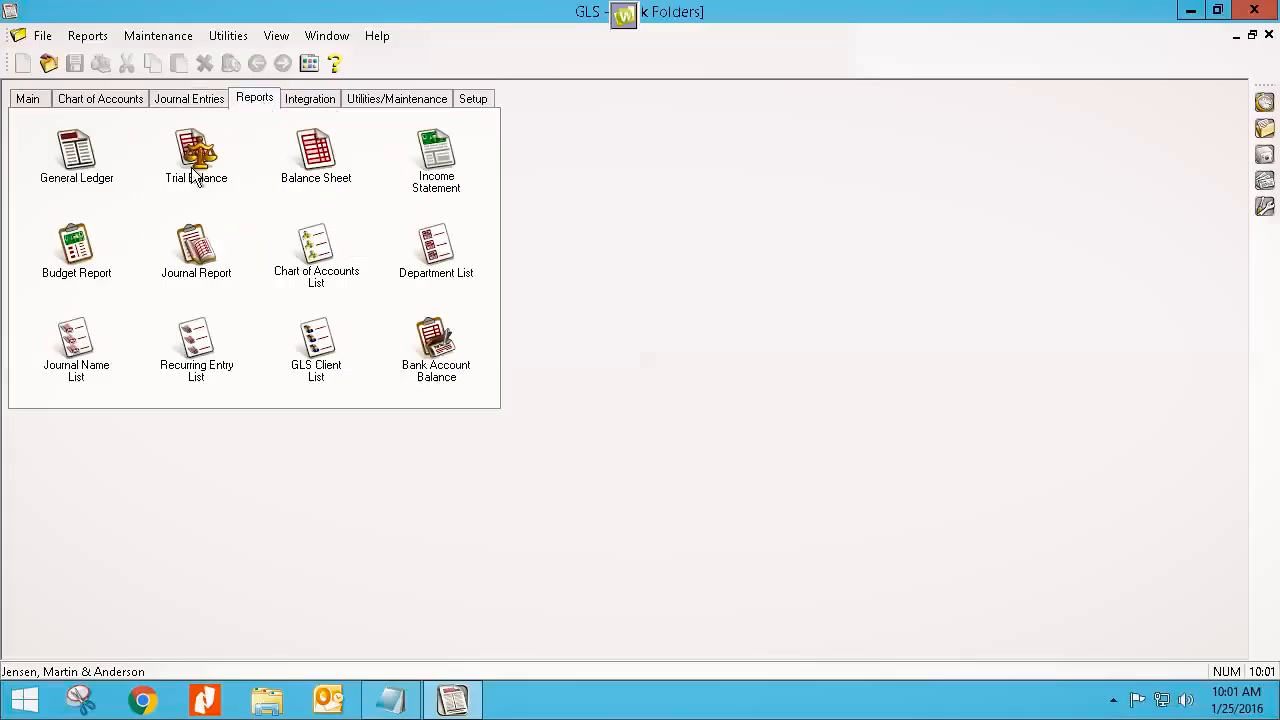
pyautogui.click(135, 96)
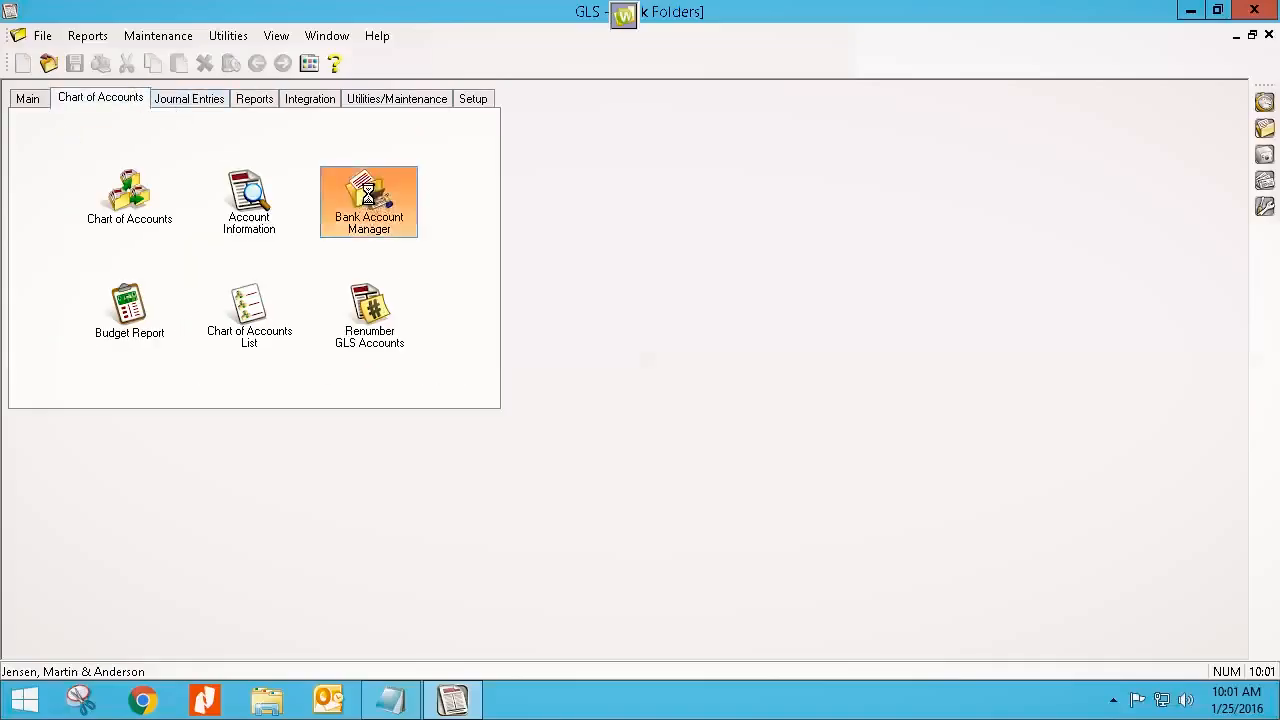
pyautogui.click(370, 202)
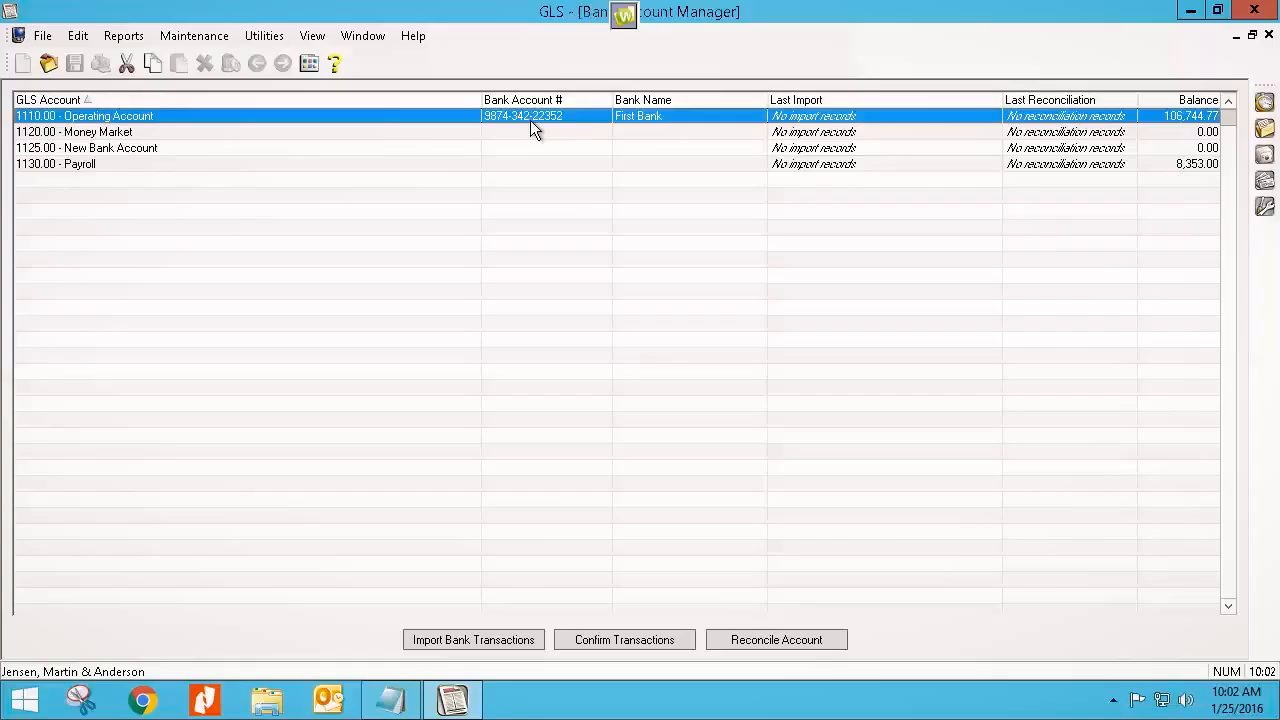
pyautogui.click(1268, 35)
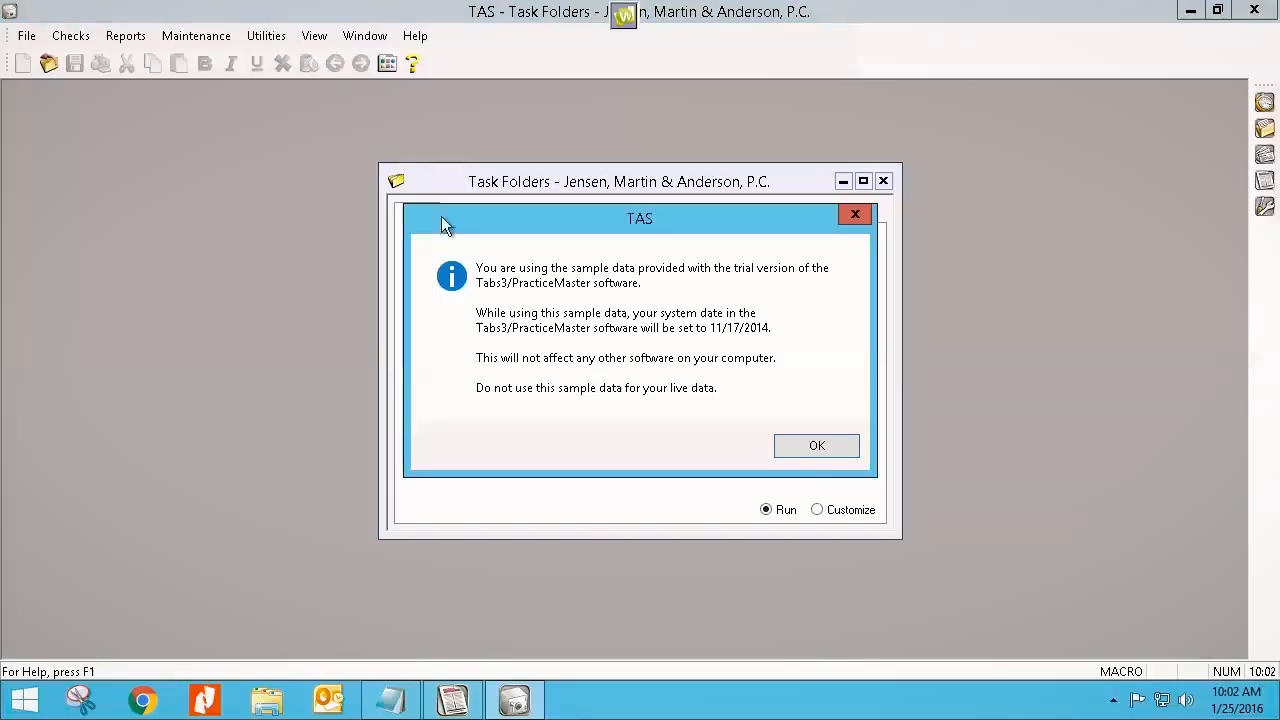
# Step: Dismiss the sample data notice in TAS and open the reconciliation settings for the trust bank account
pyautogui.click(815, 448)
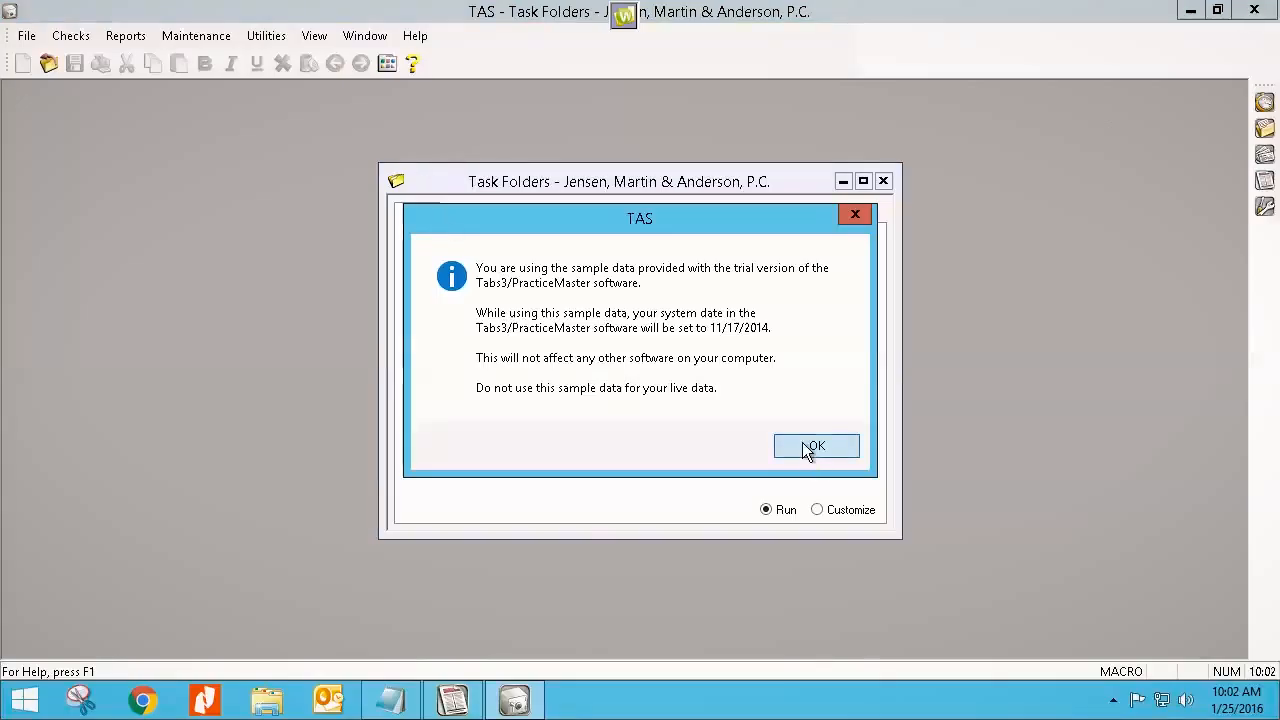
pyautogui.click(512, 452)
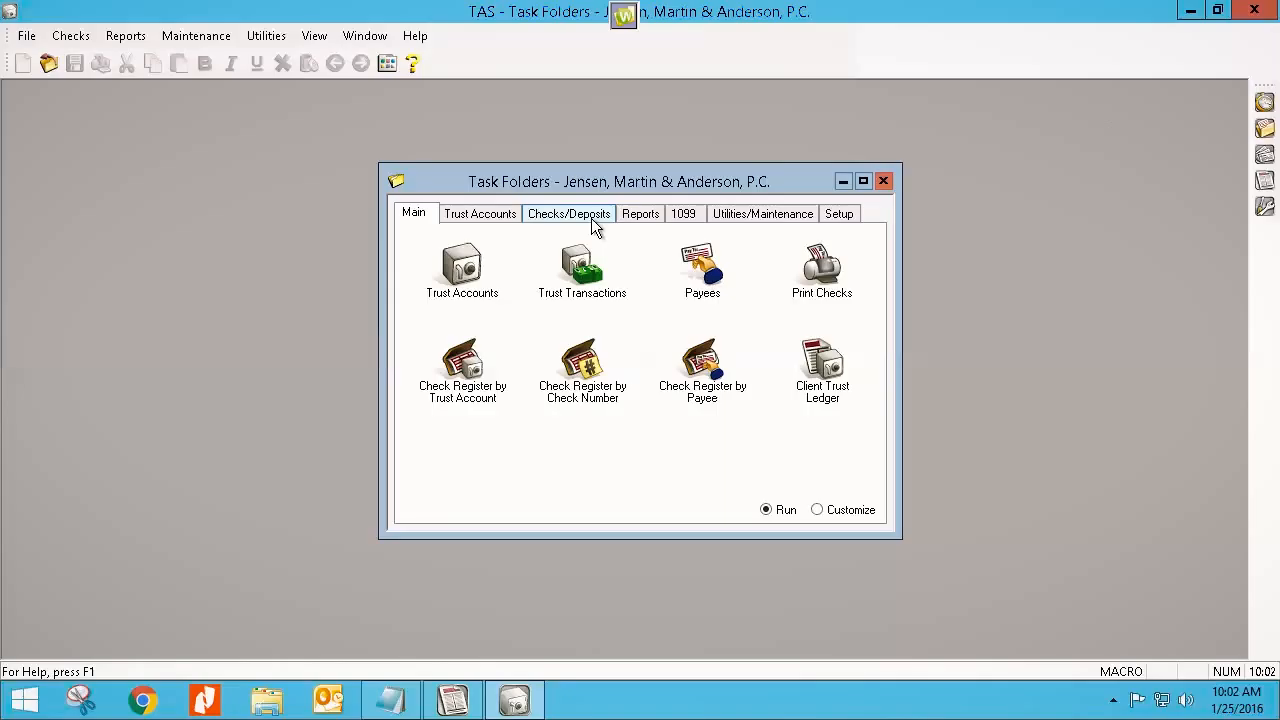
pyautogui.click(552, 216)
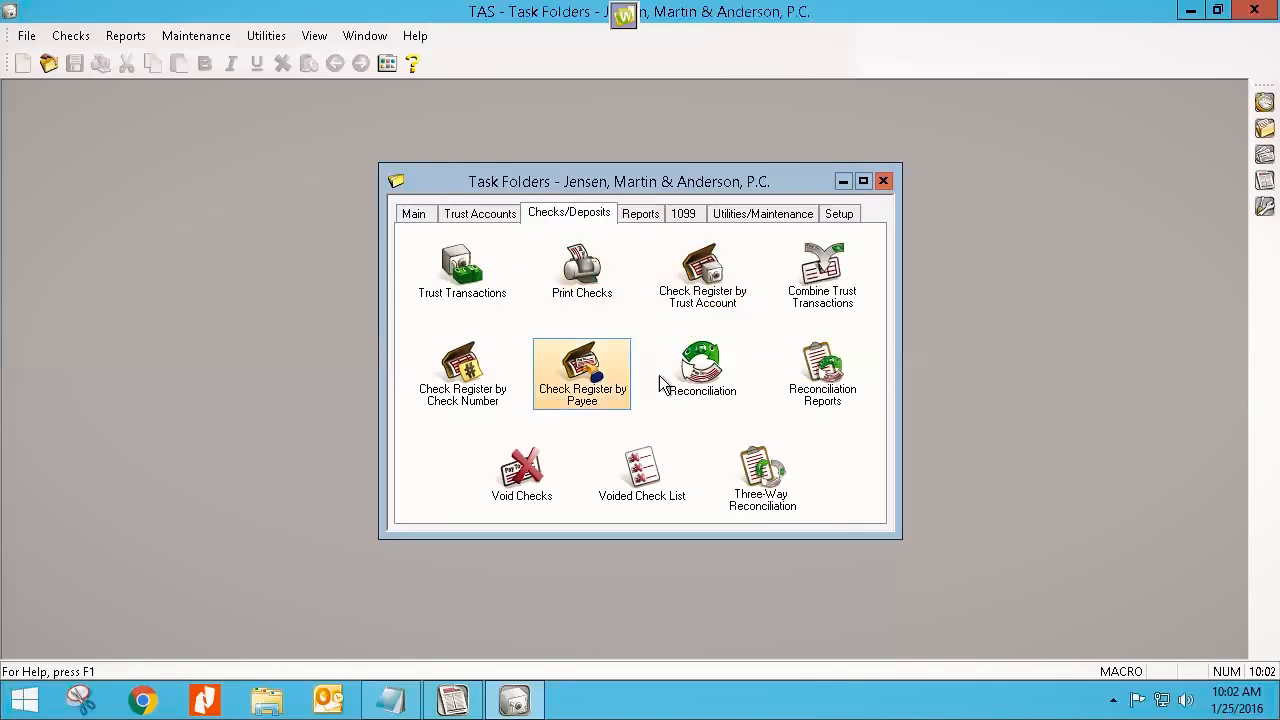
pyautogui.click(697, 372)
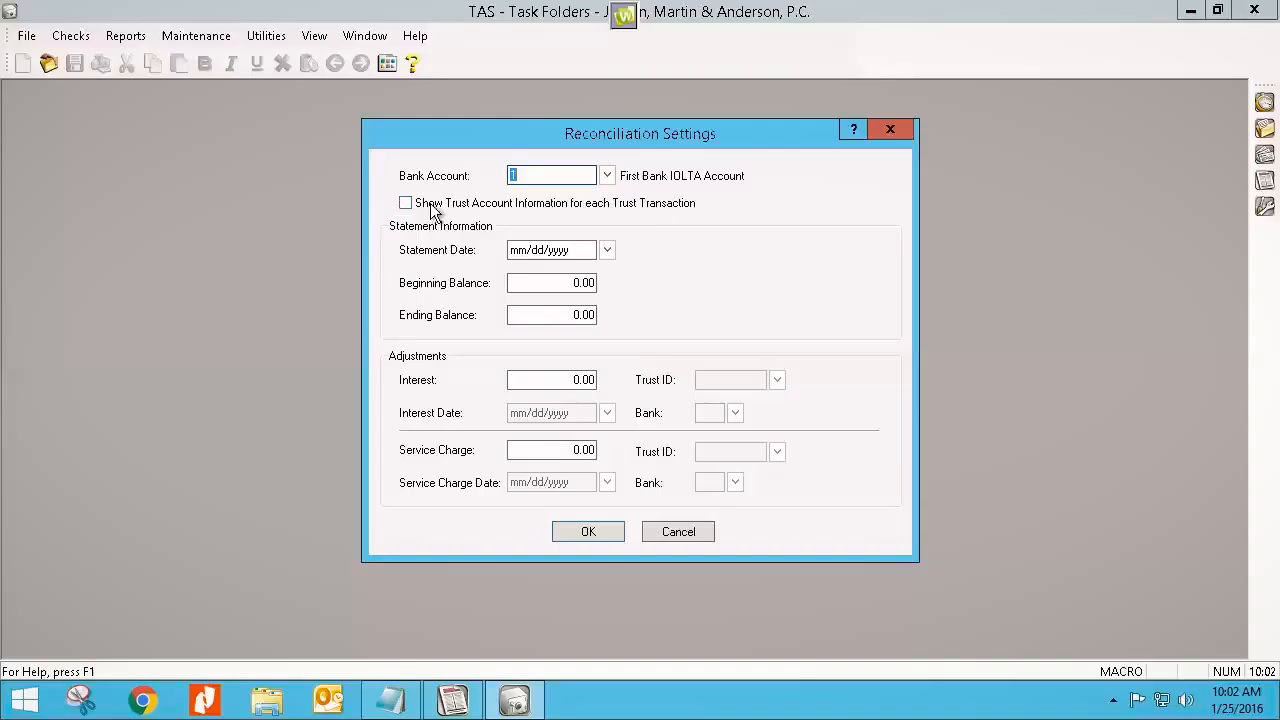
# Step: Set the IOLTA account's statement date to 11/17/2014 and try to start the reconciliation with zero balances, declining the Reconciliation Discrepancy Report
pyautogui.click(540, 252)
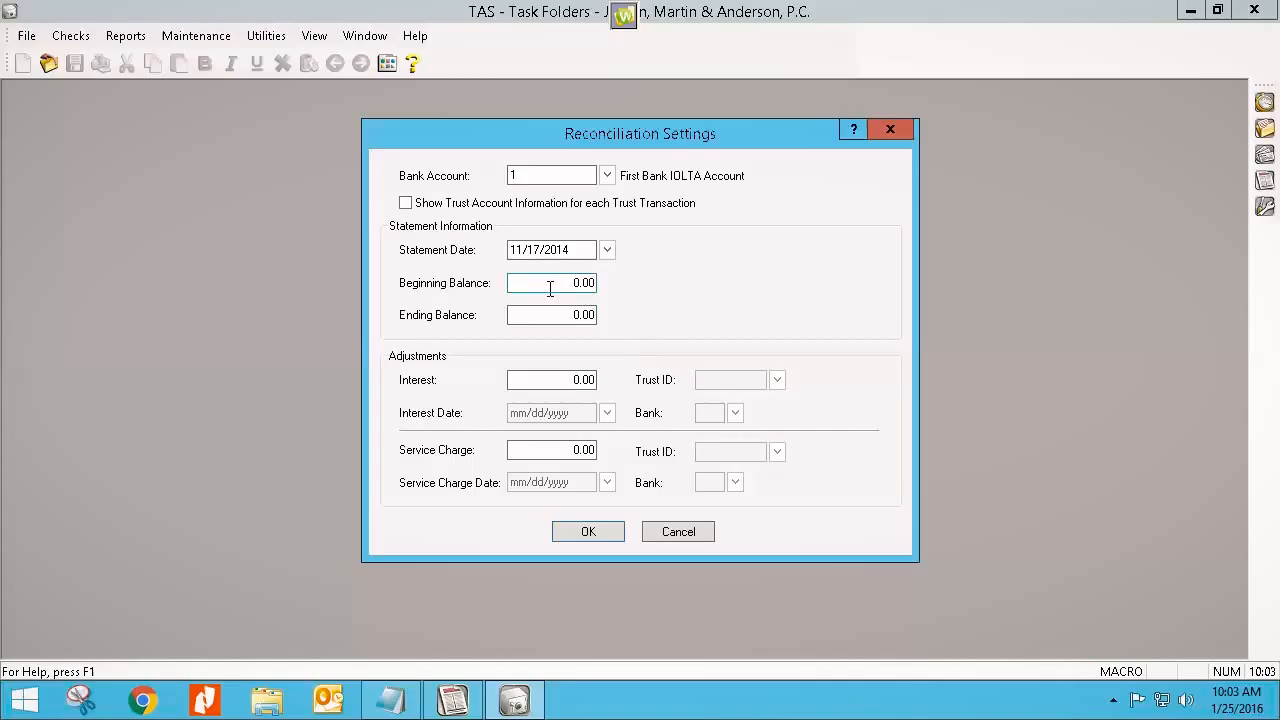
pyautogui.click(586, 533)
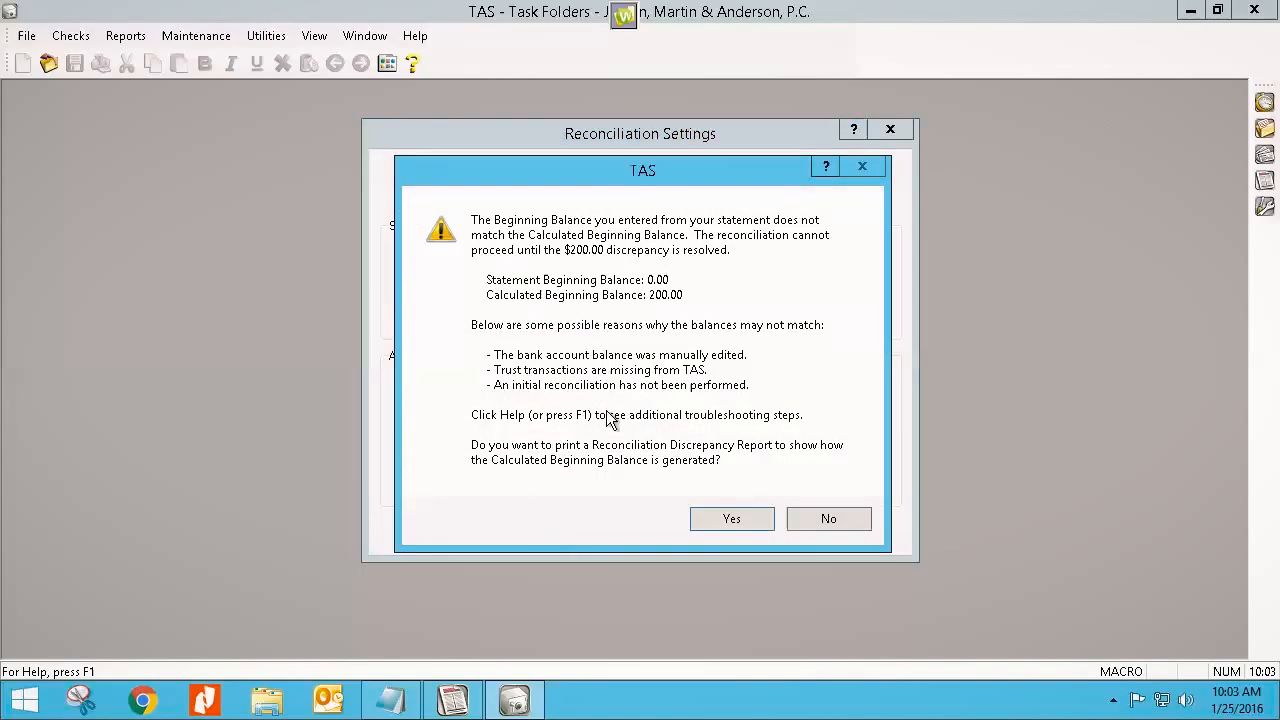
pyautogui.click(815, 522)
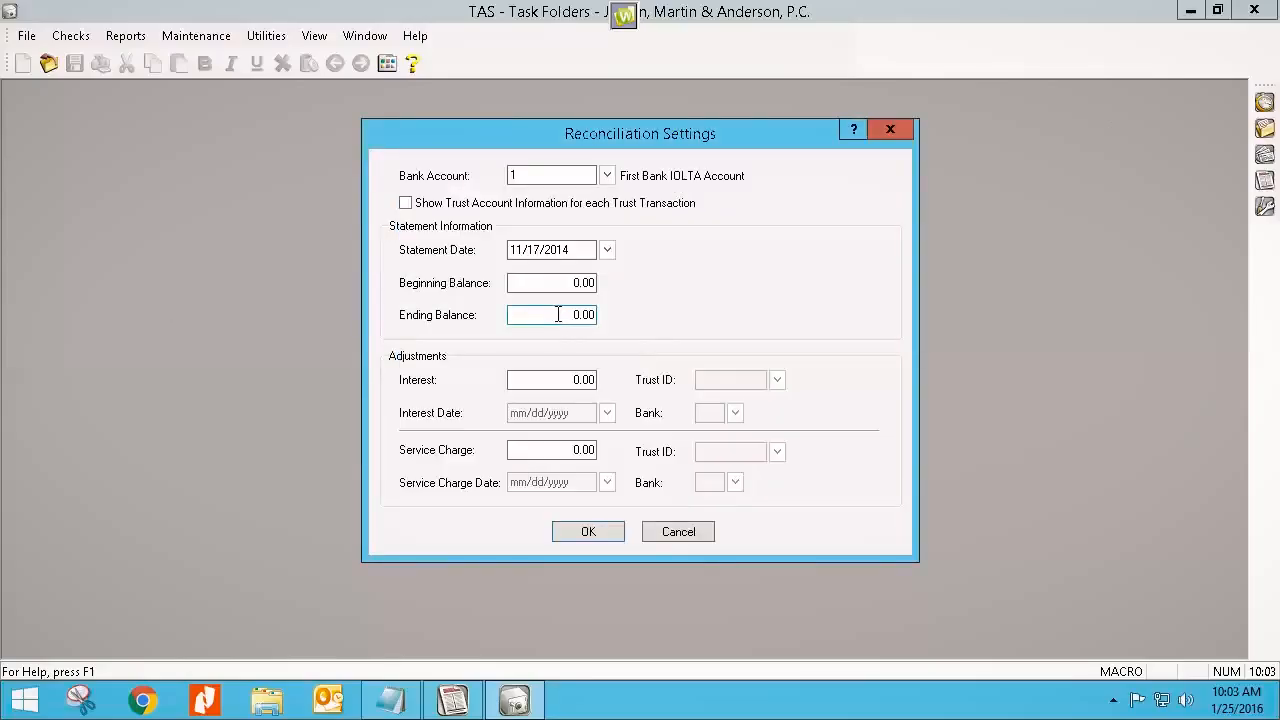
pyautogui.click(587, 531)
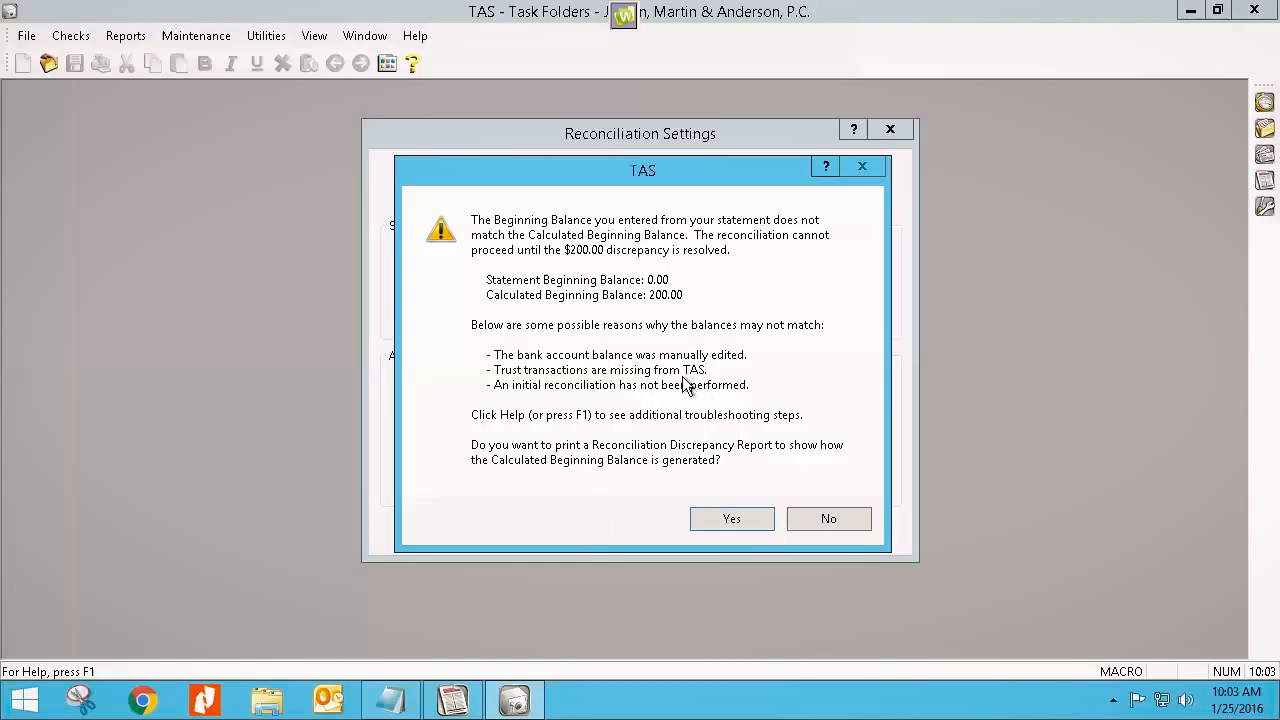
pyautogui.click(822, 520)
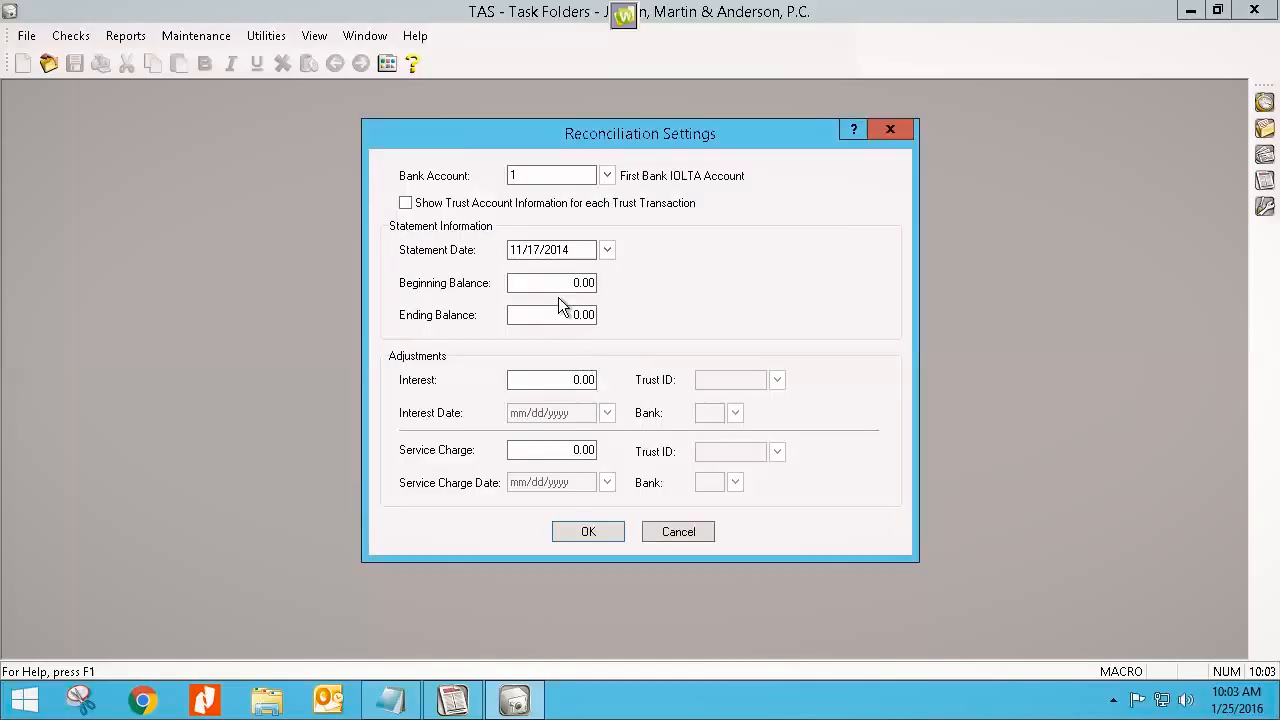
# Step: Set the beginning and ending balances to 200.00, show trust account information for each trust transaction, and start the reconciliation
pyautogui.write('200')
pyautogui.press('Tab')
pyautogui.write('200')
pyautogui.click(405, 203)
pyautogui.click(588, 532)
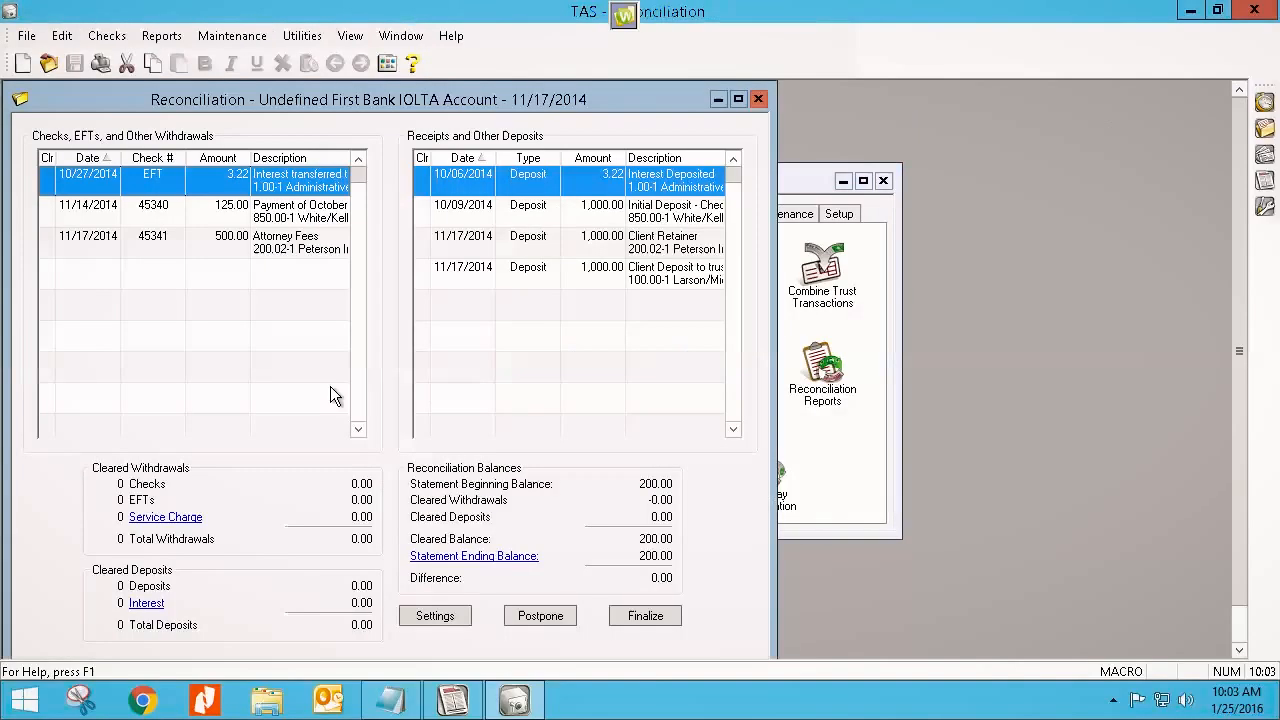